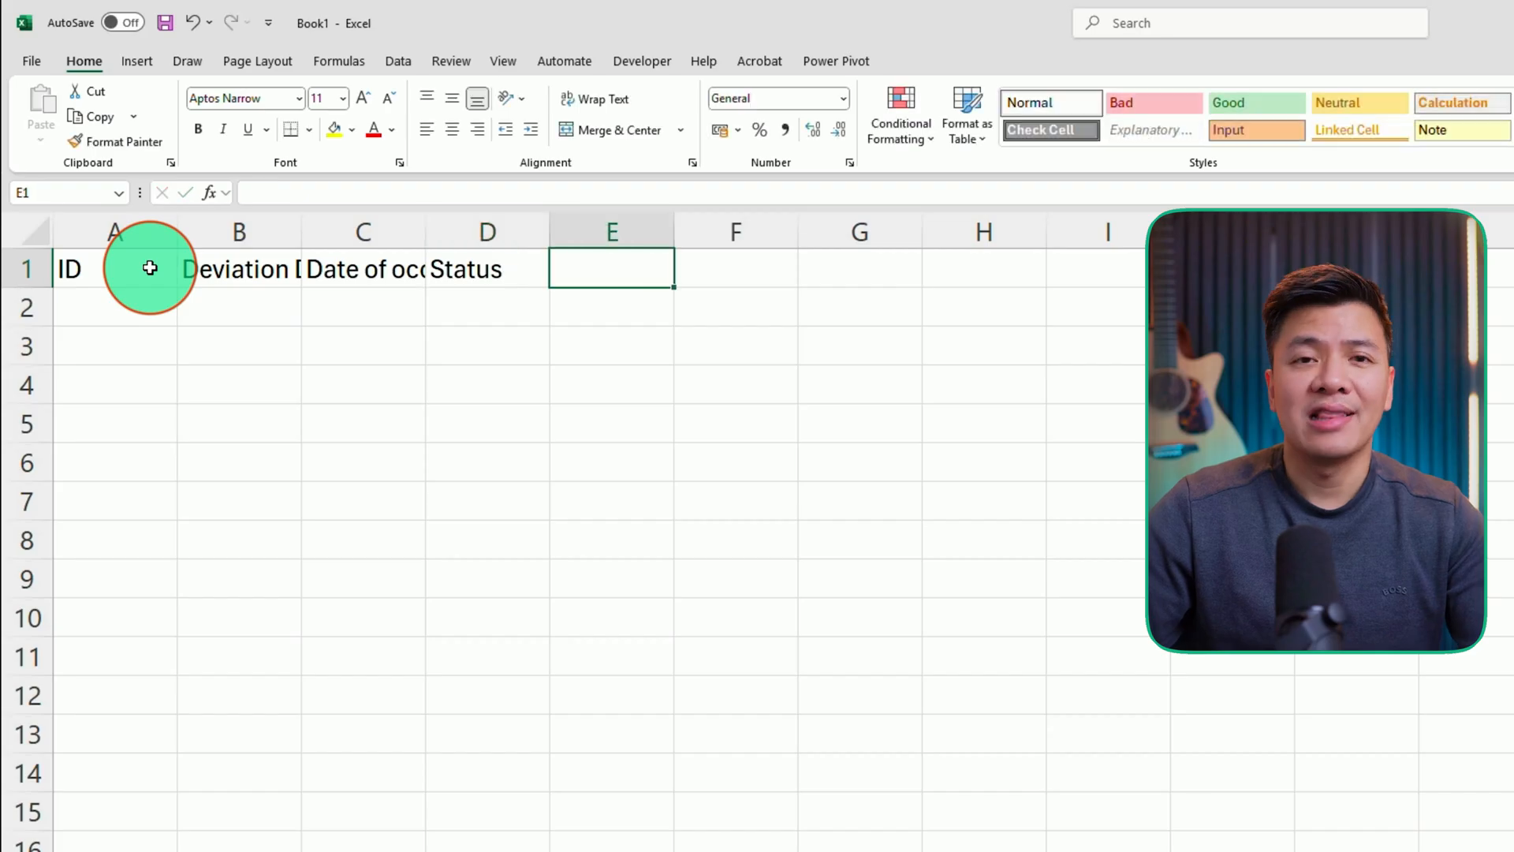
- Enter the header Comments in E1 to complete the header row
type("Comments")
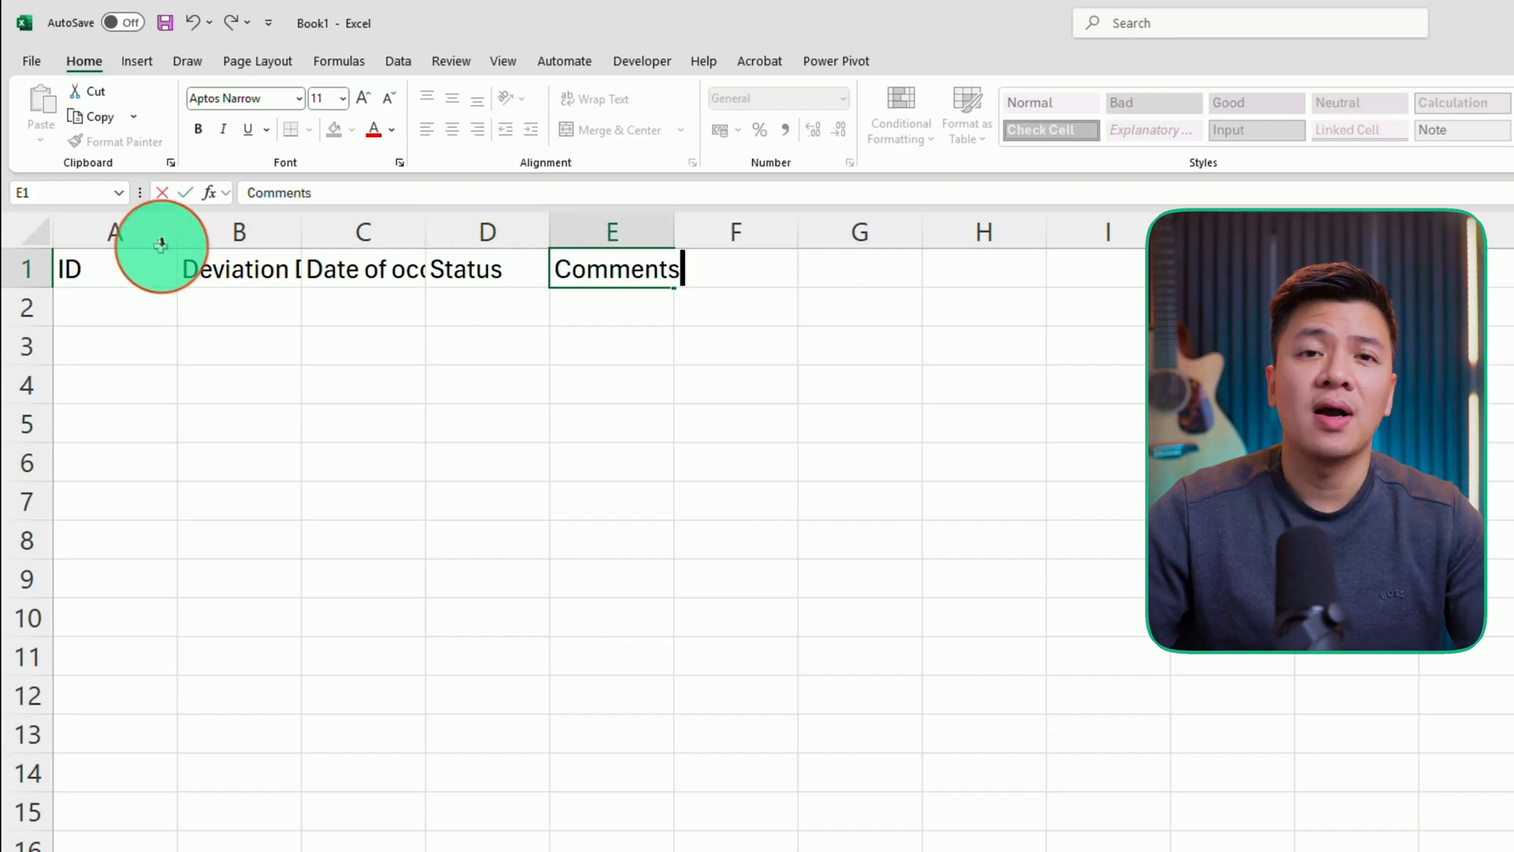
left_click(166, 308)
left_click(197, 453)
left_click(84, 298)
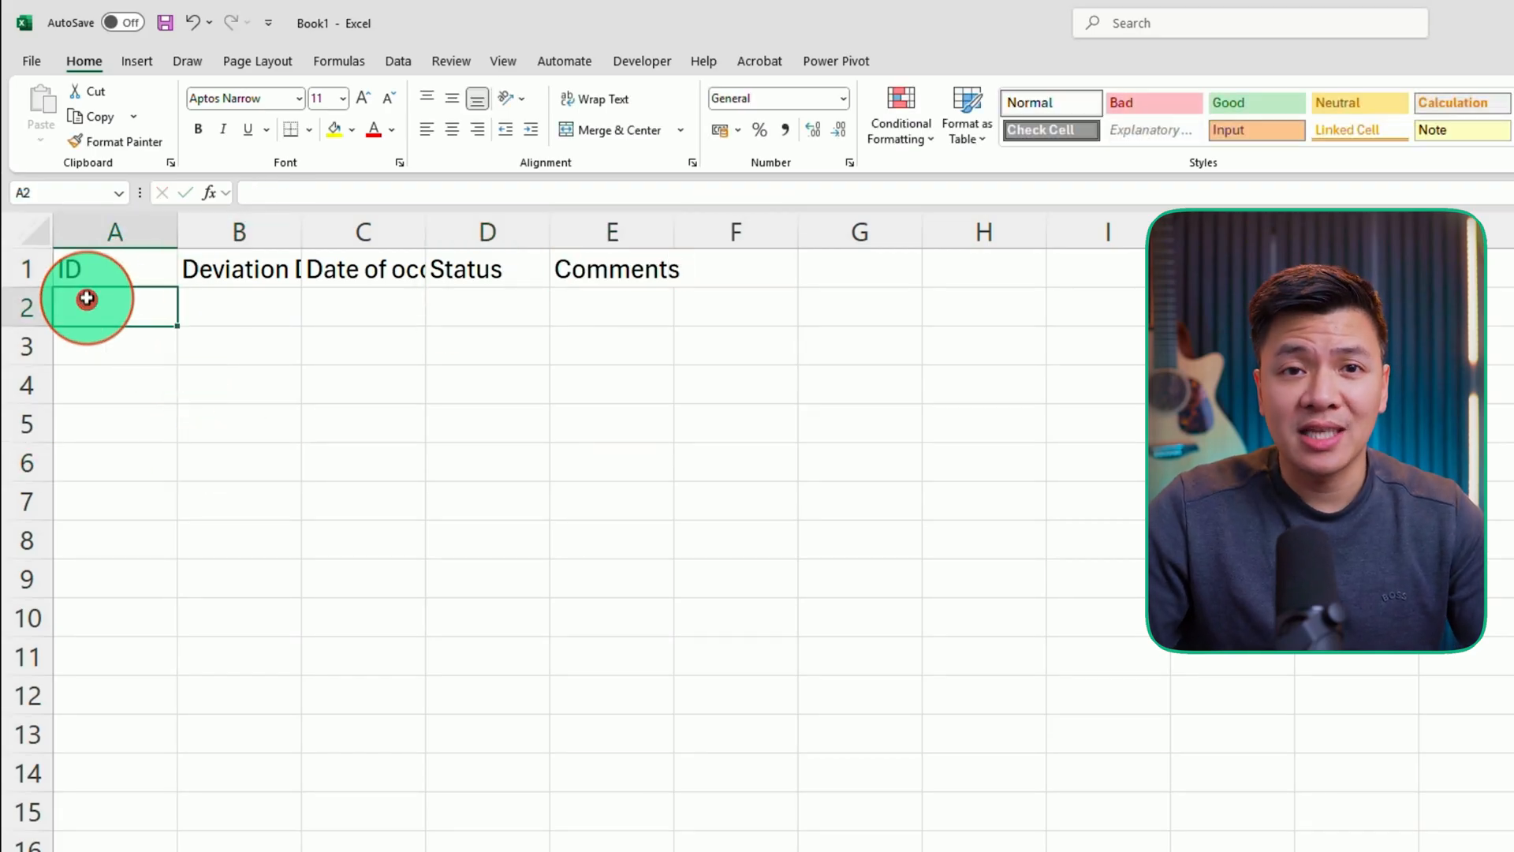
- Format A1:E2 as a table with headers
left_click_drag(74, 267, 645, 305)
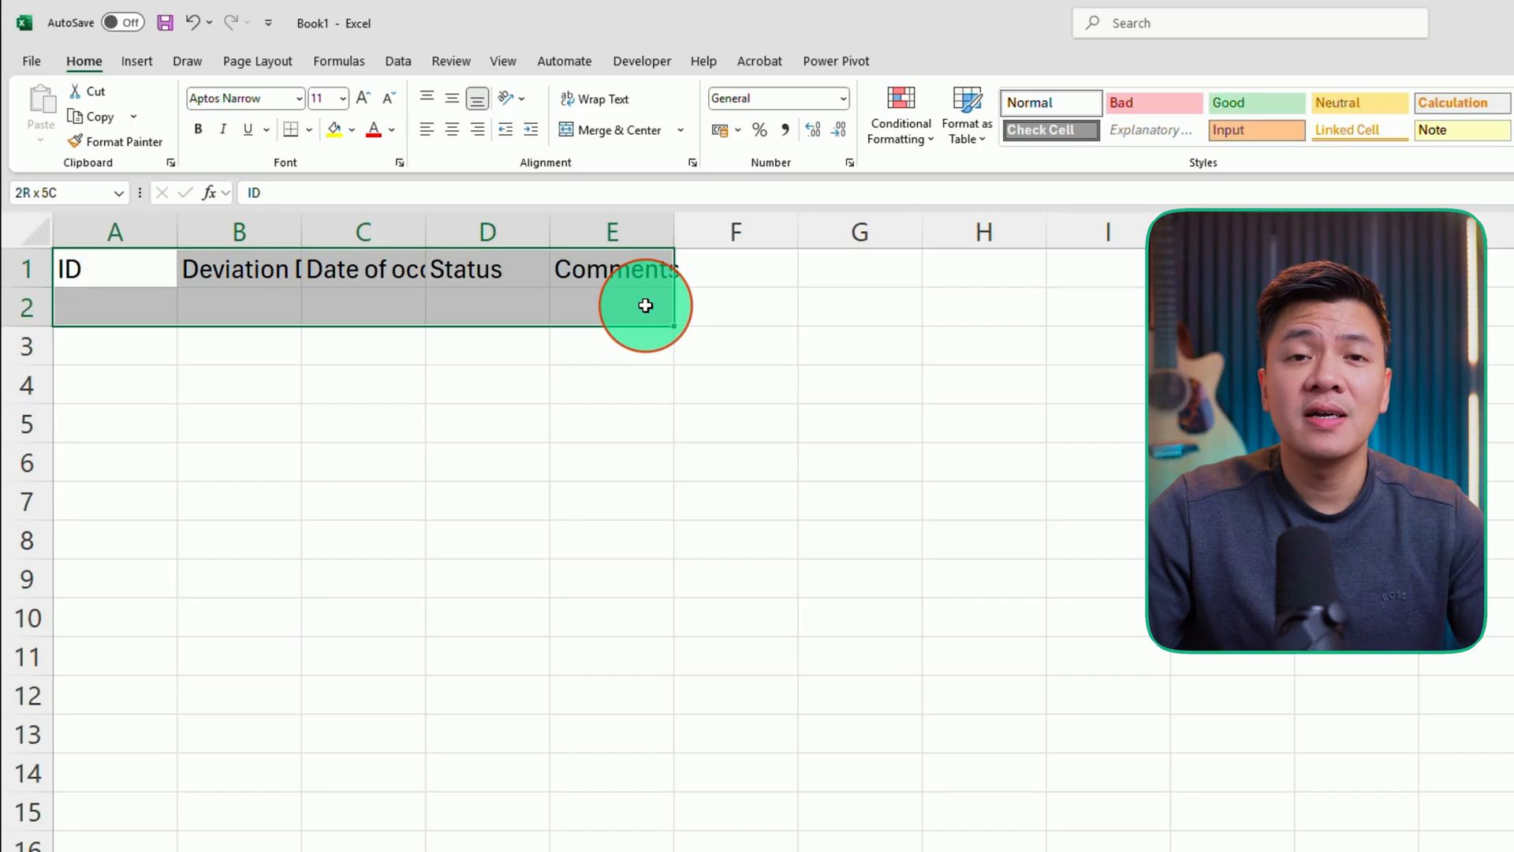
key("ctrl+t")
left_click(785, 599)
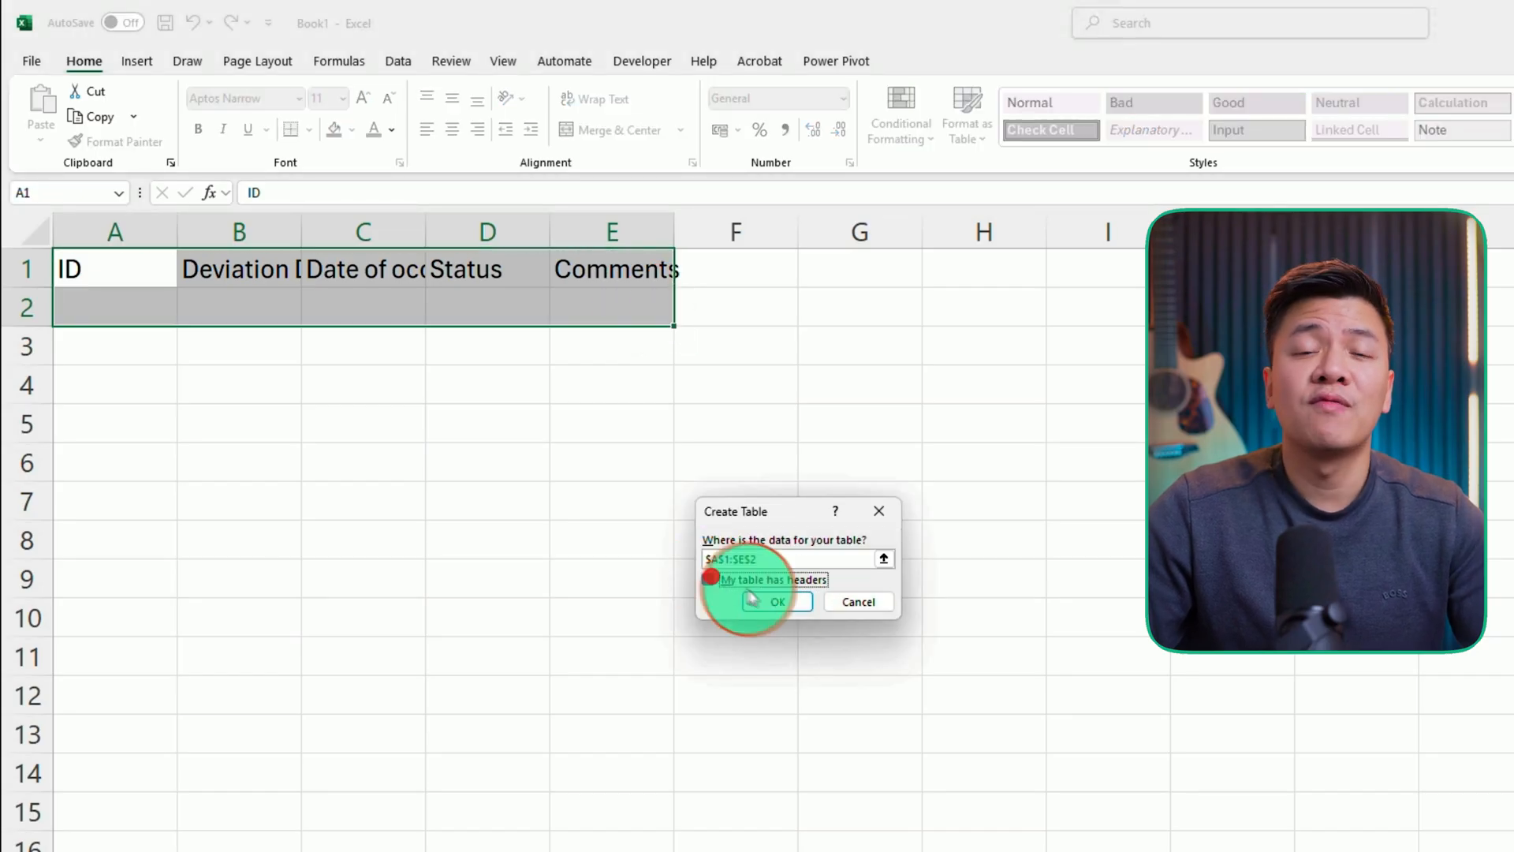
left_click(707, 579)
left_click(788, 603)
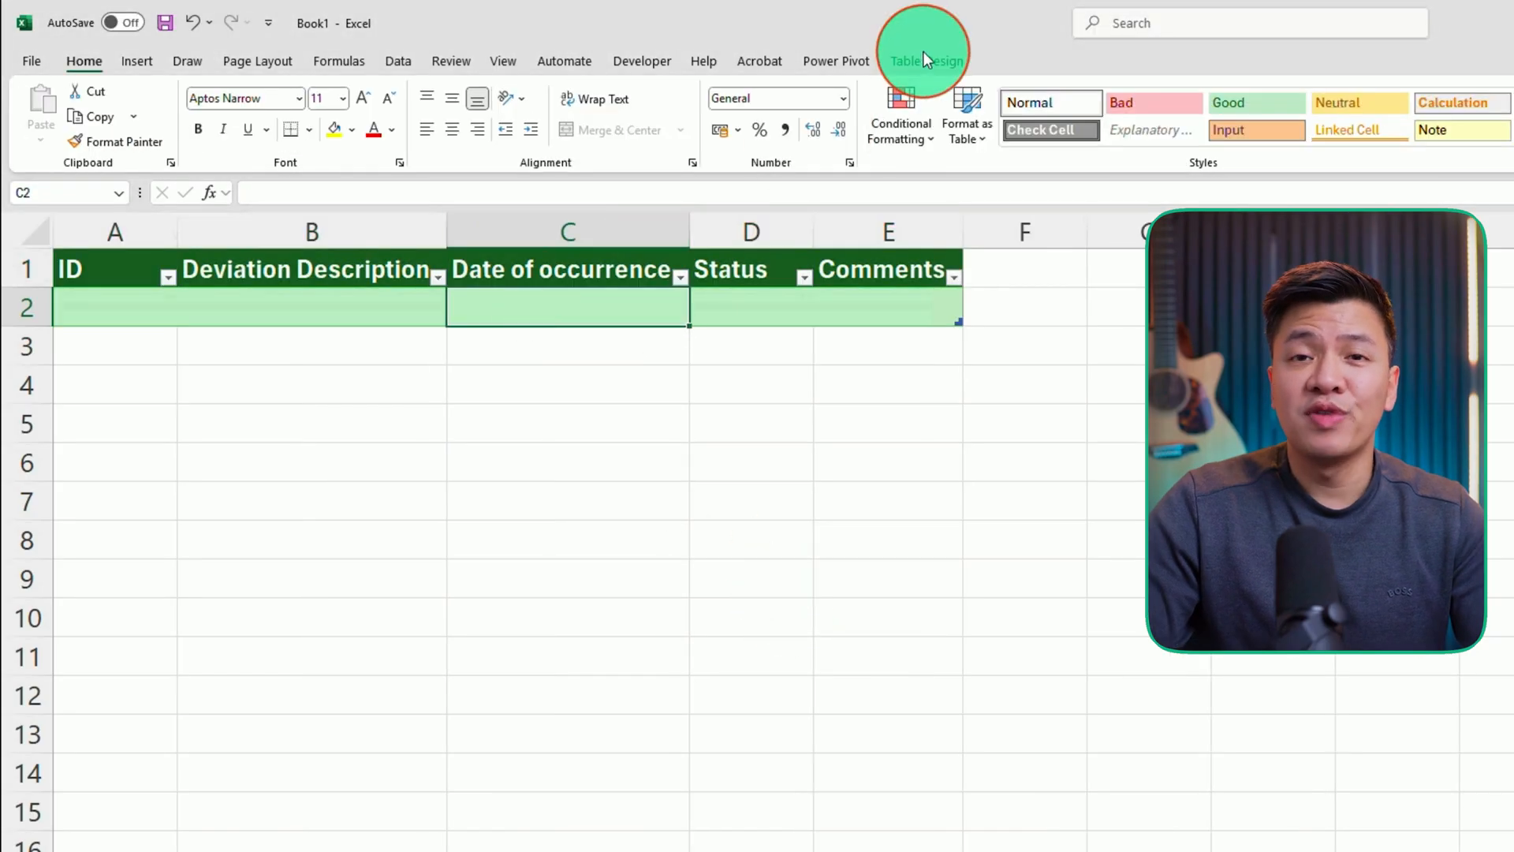
- Rename the table to MasterTable
left_click(926, 61)
left_click(39, 115)
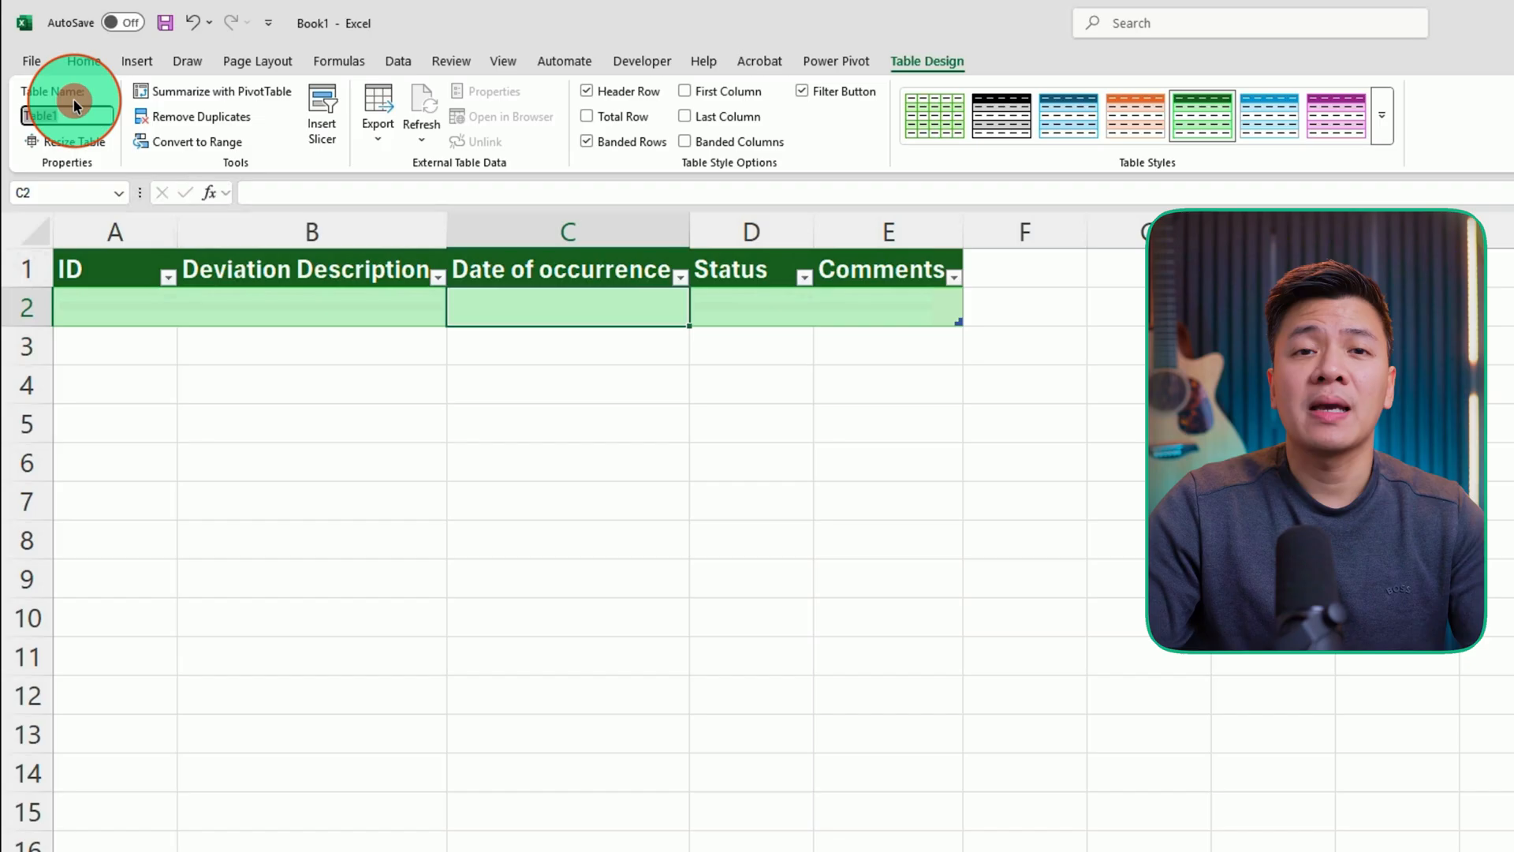
type("MasterTable")
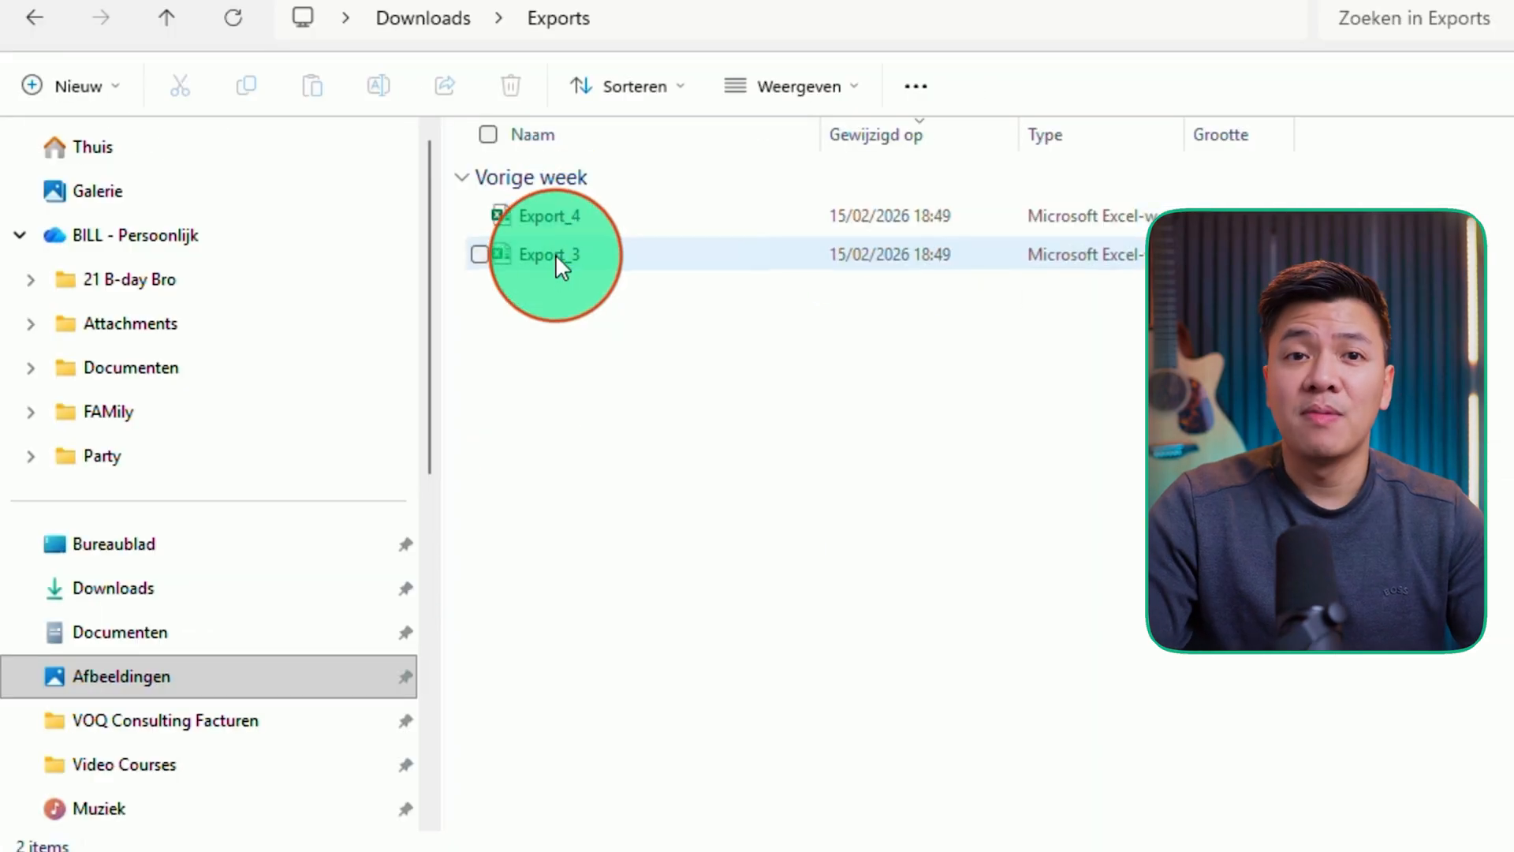
- Fill the table with the deviation records from the Export_3 workbook
left_click(556, 254)
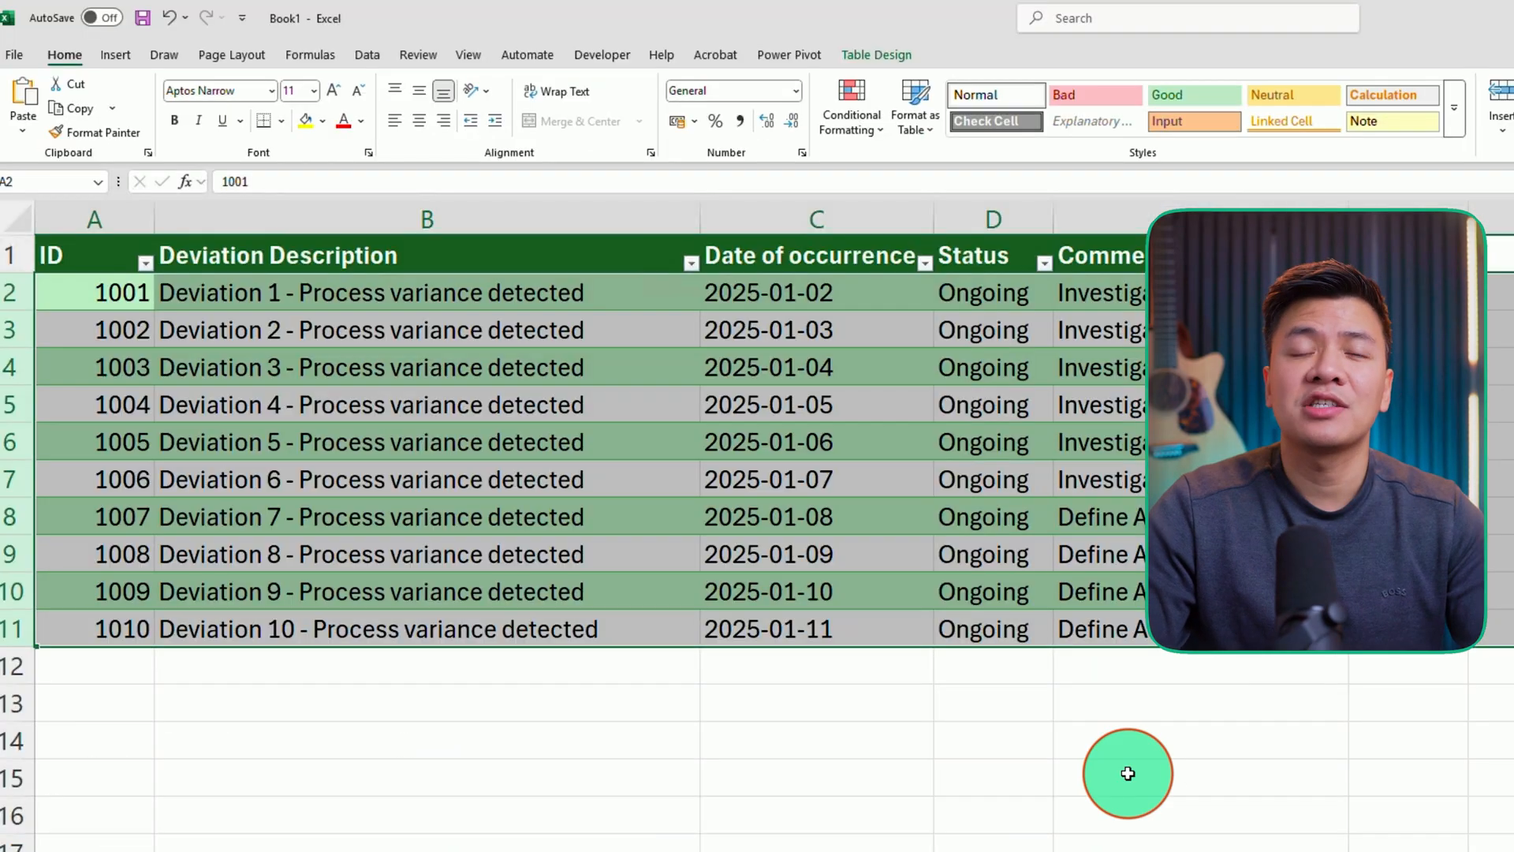
left_click(1128, 770)
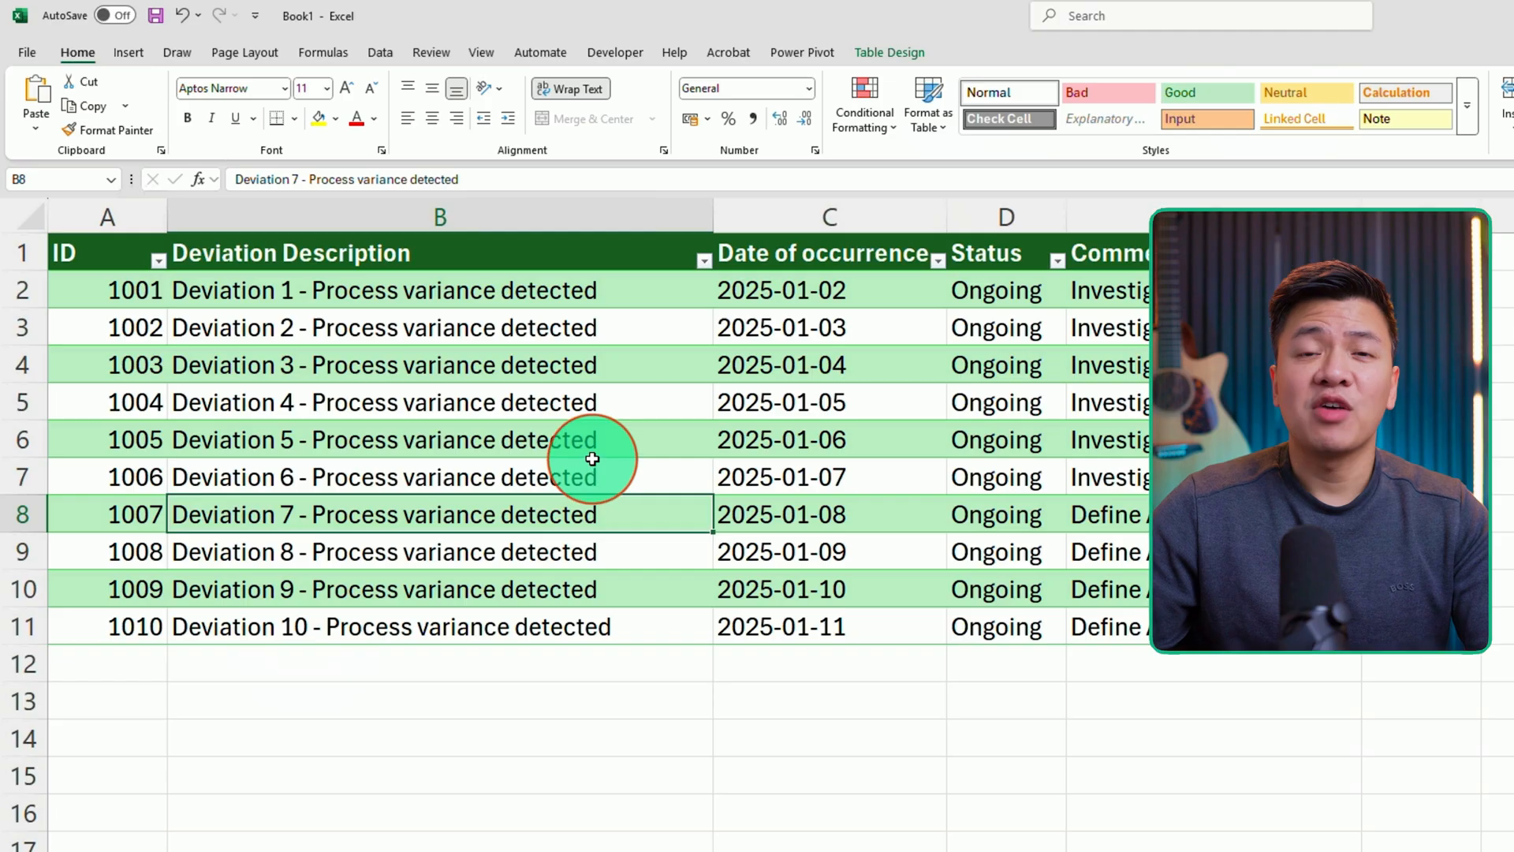
left_click(592, 449)
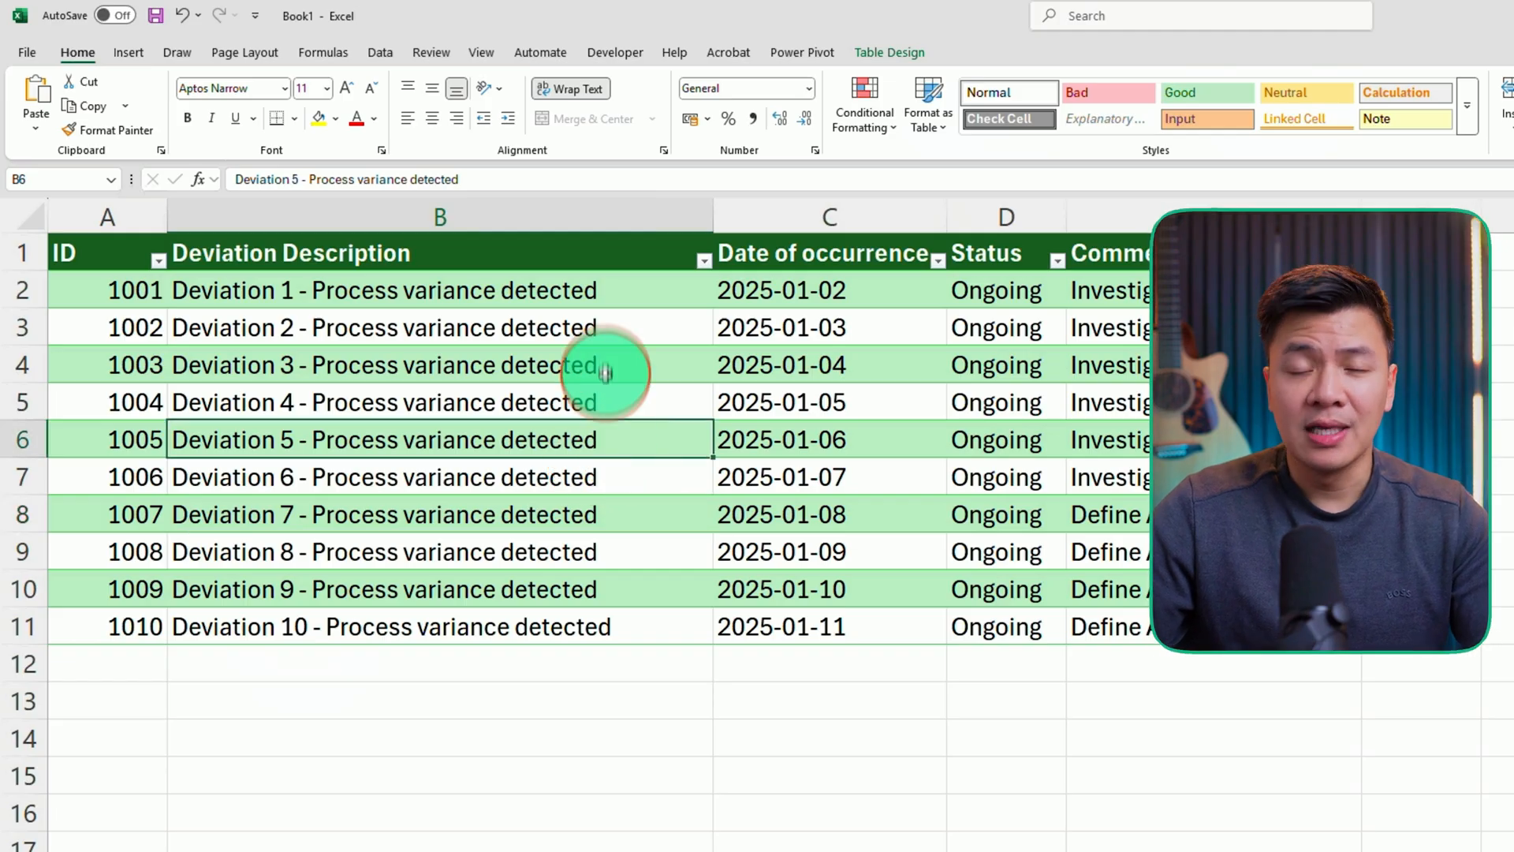
- Load the table into Power Query and close it as a connection only
left_click(382, 54)
left_click(167, 111)
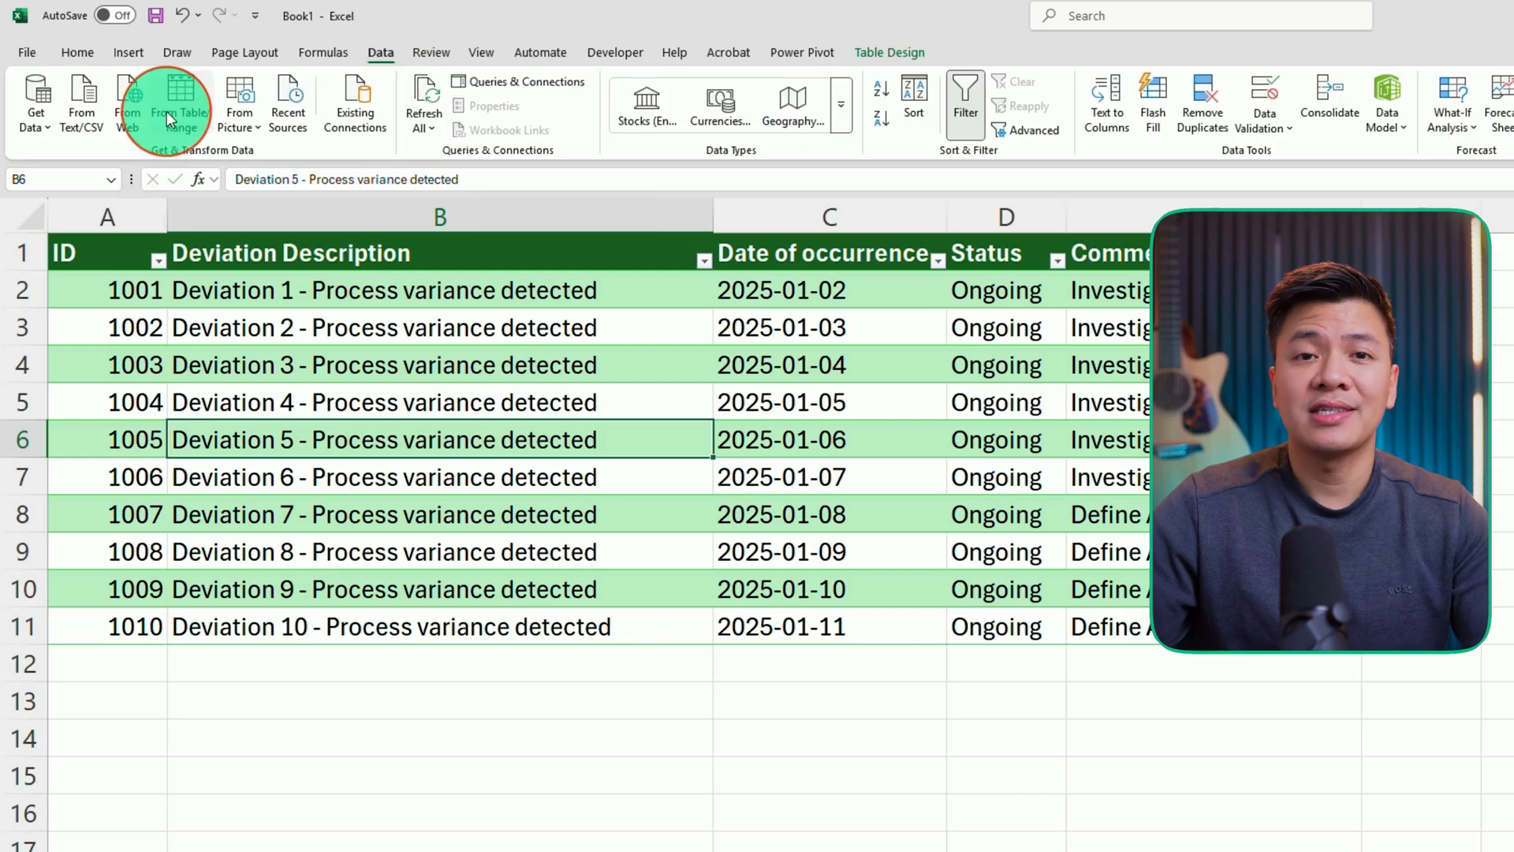
left_click(189, 122)
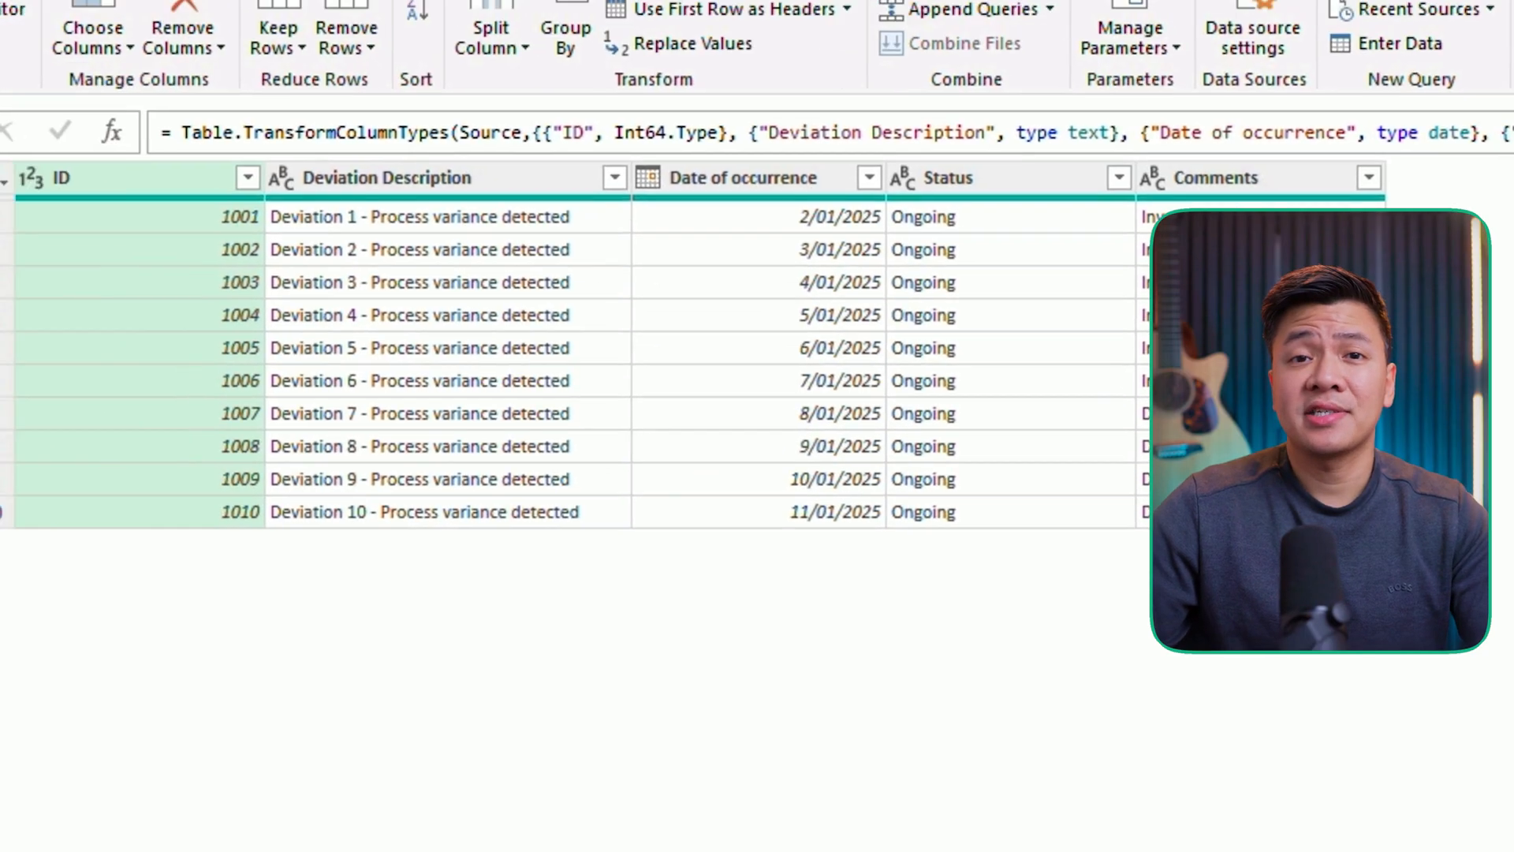
left_click(45, 162)
left_click(111, 238)
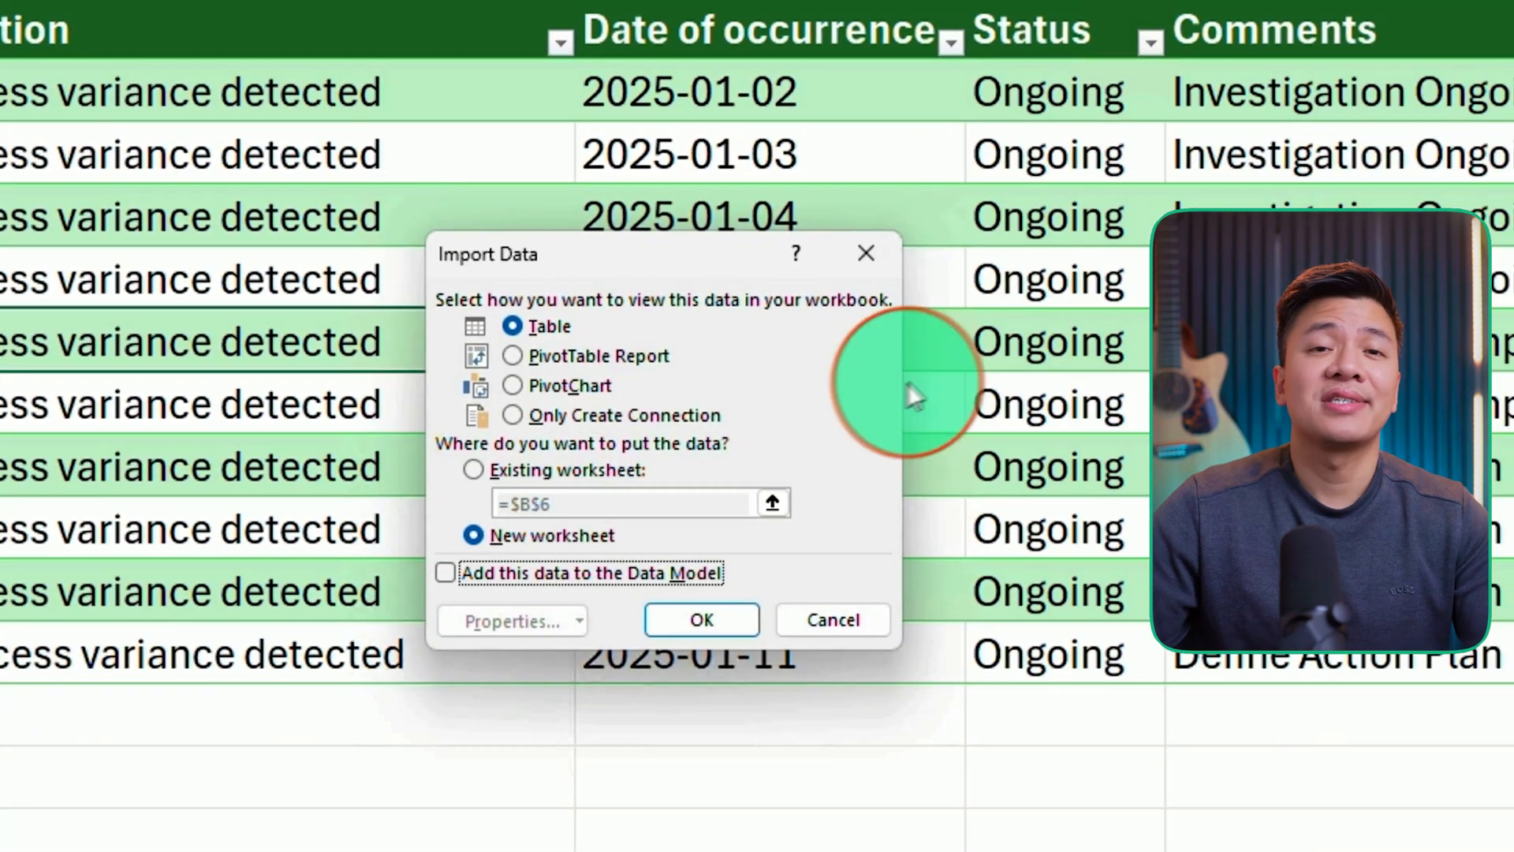
left_click(603, 414)
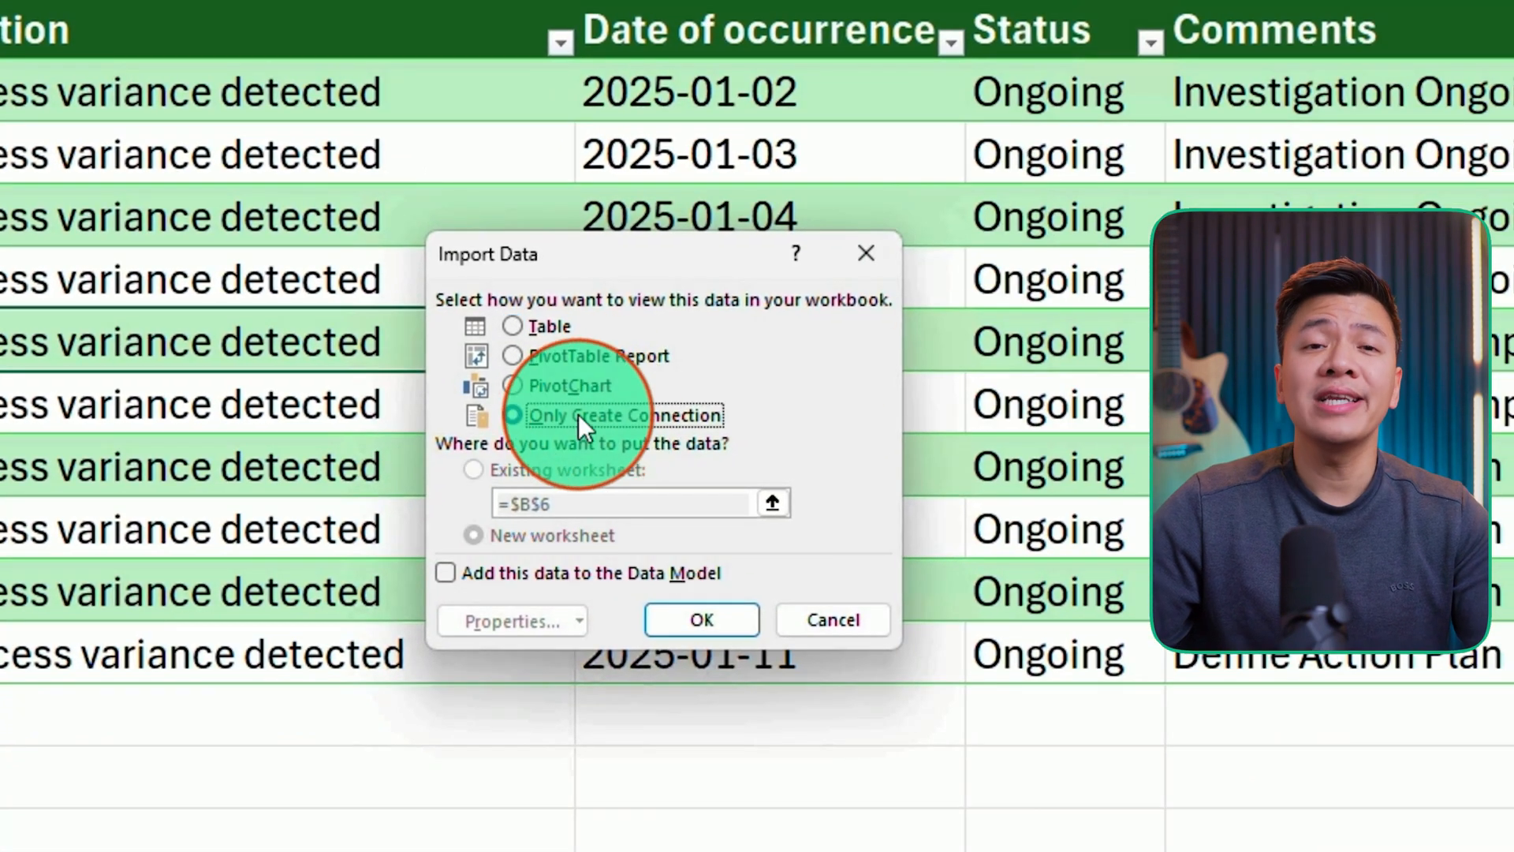
left_click(697, 622)
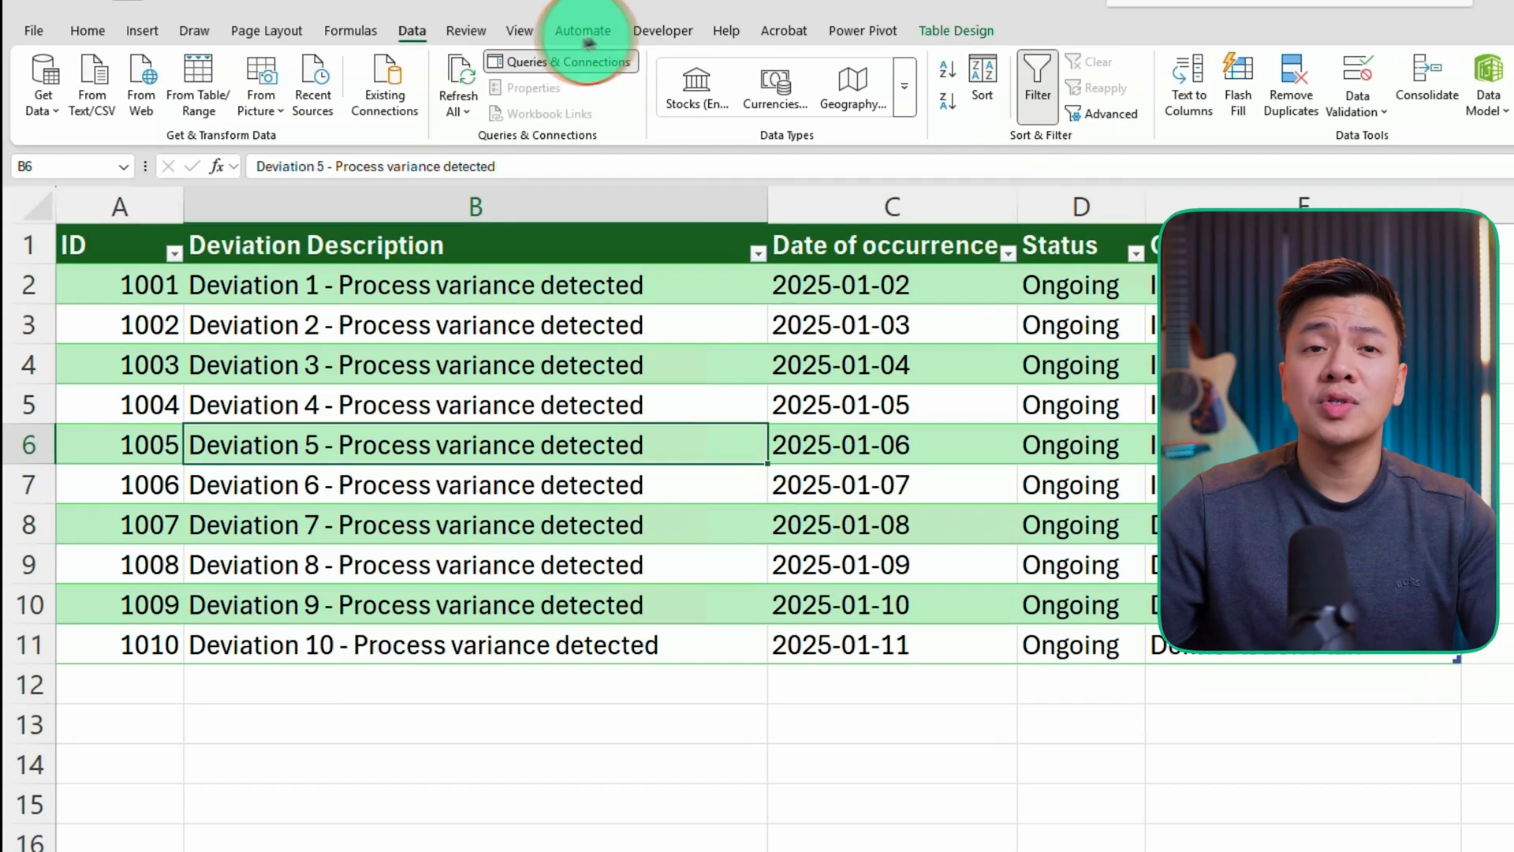
- Start a new query from the Downloads\Exports folder
left_click(47, 110)
mouse_move(127, 143)
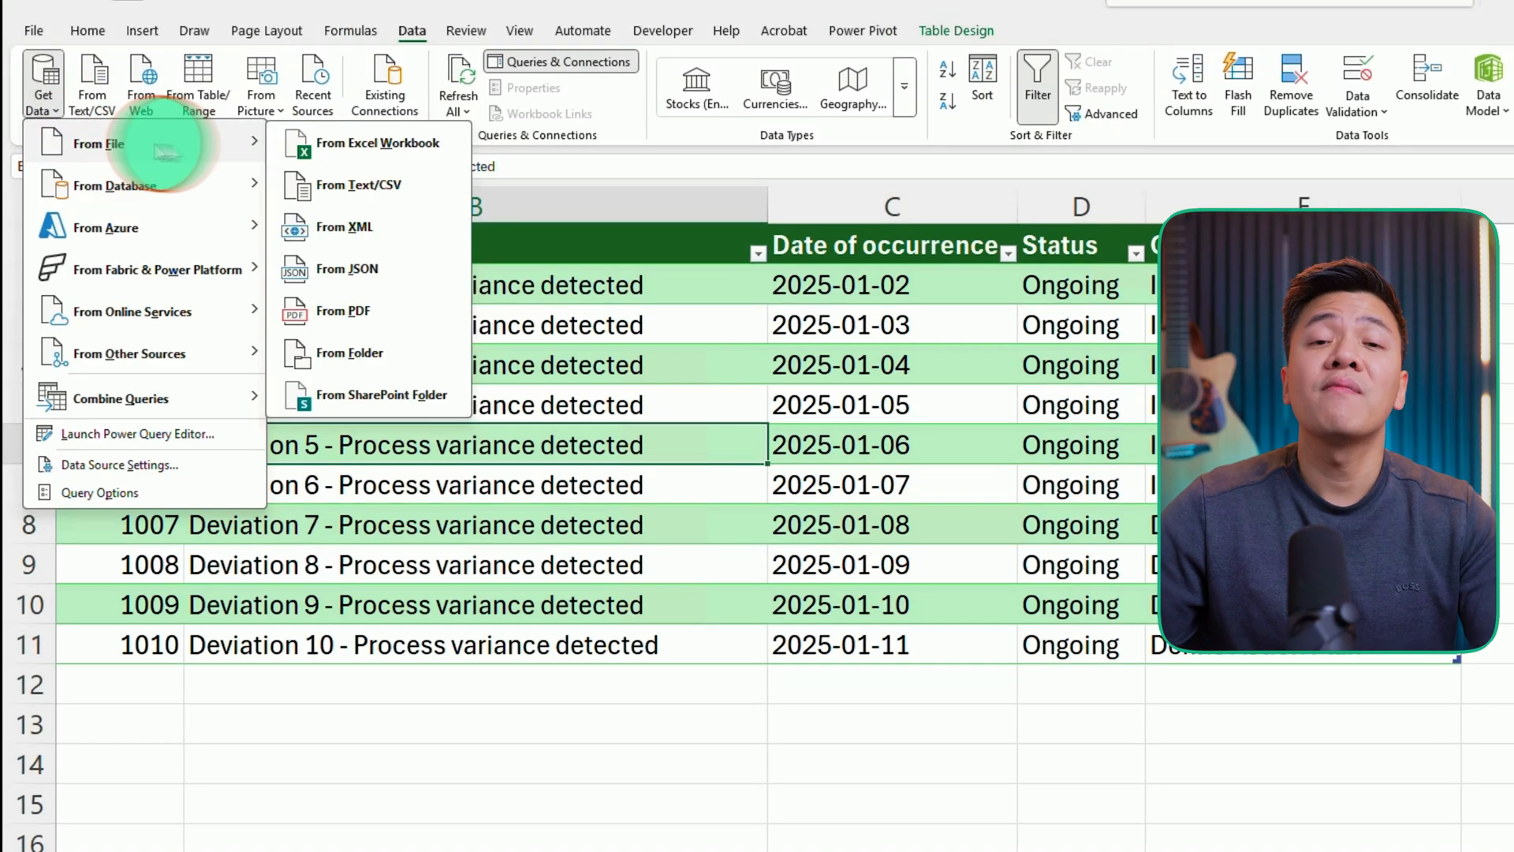
left_click(414, 350)
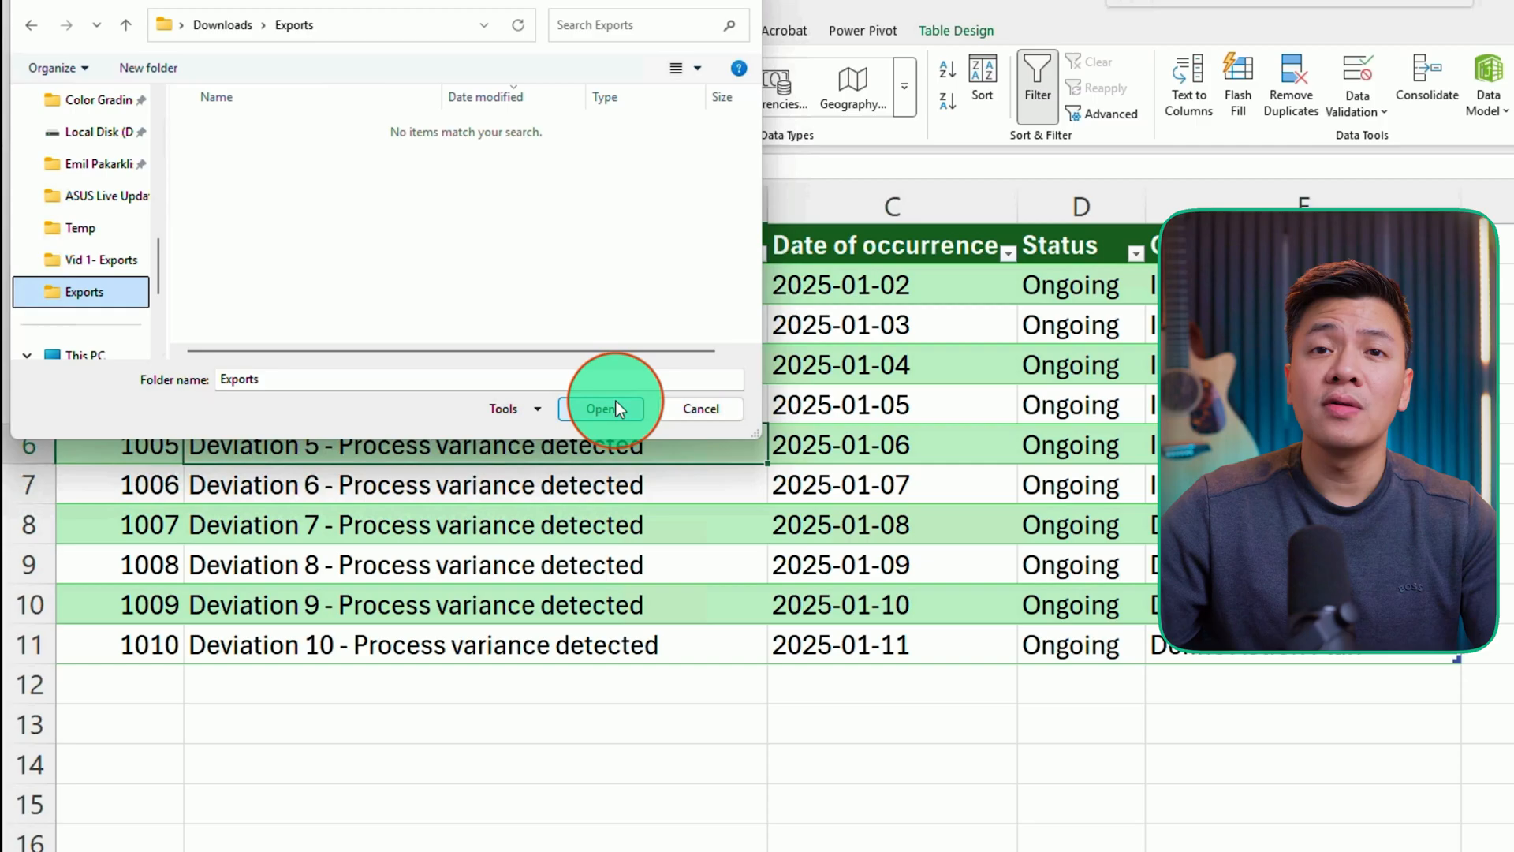
left_click(616, 400)
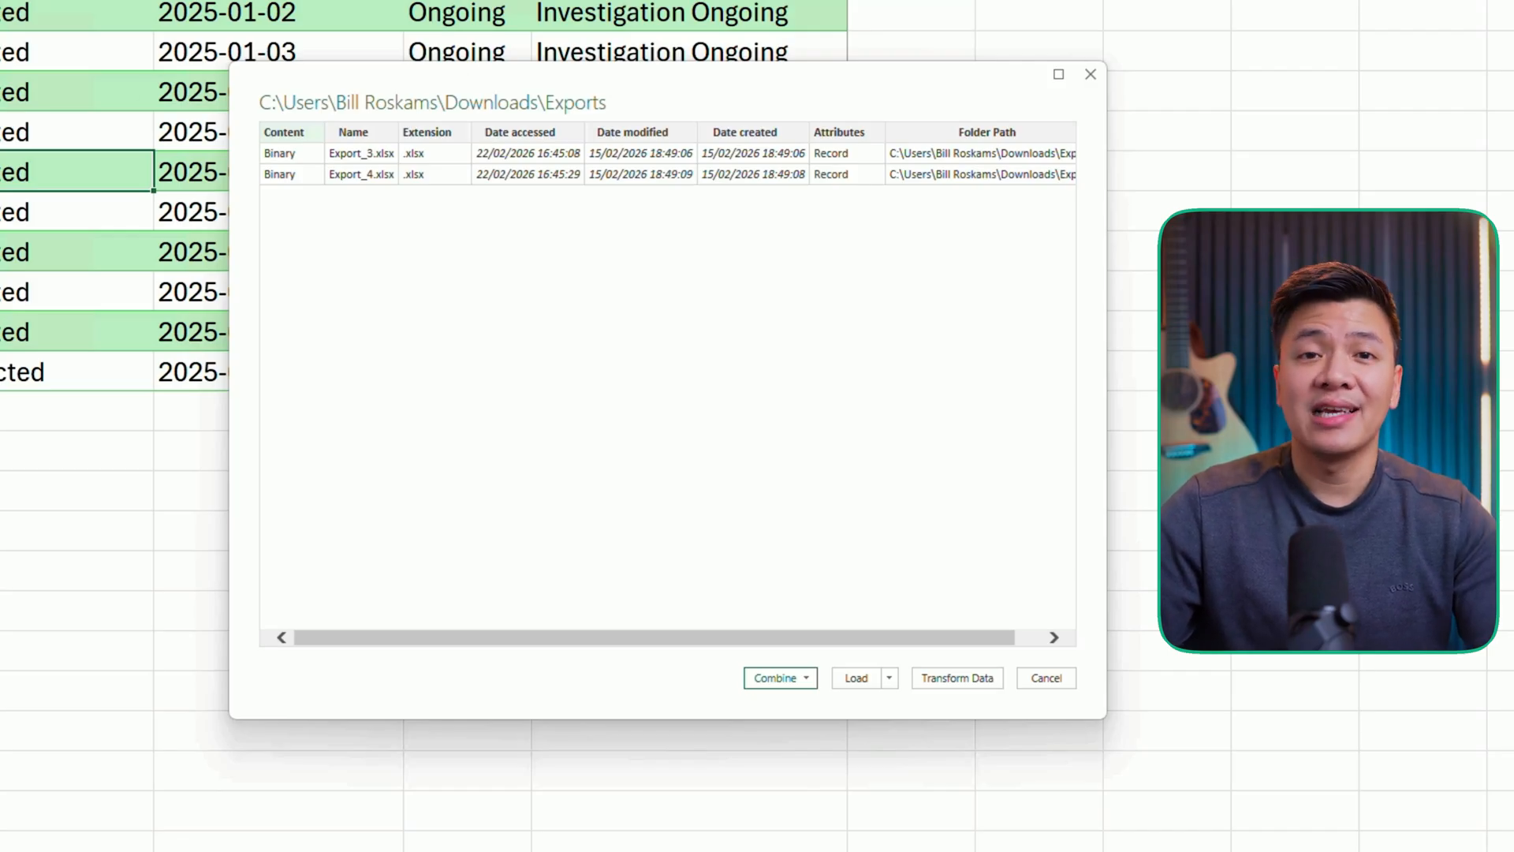
- Combine and transform the folder's files using the Export sheet from the first file
left_click(783, 693)
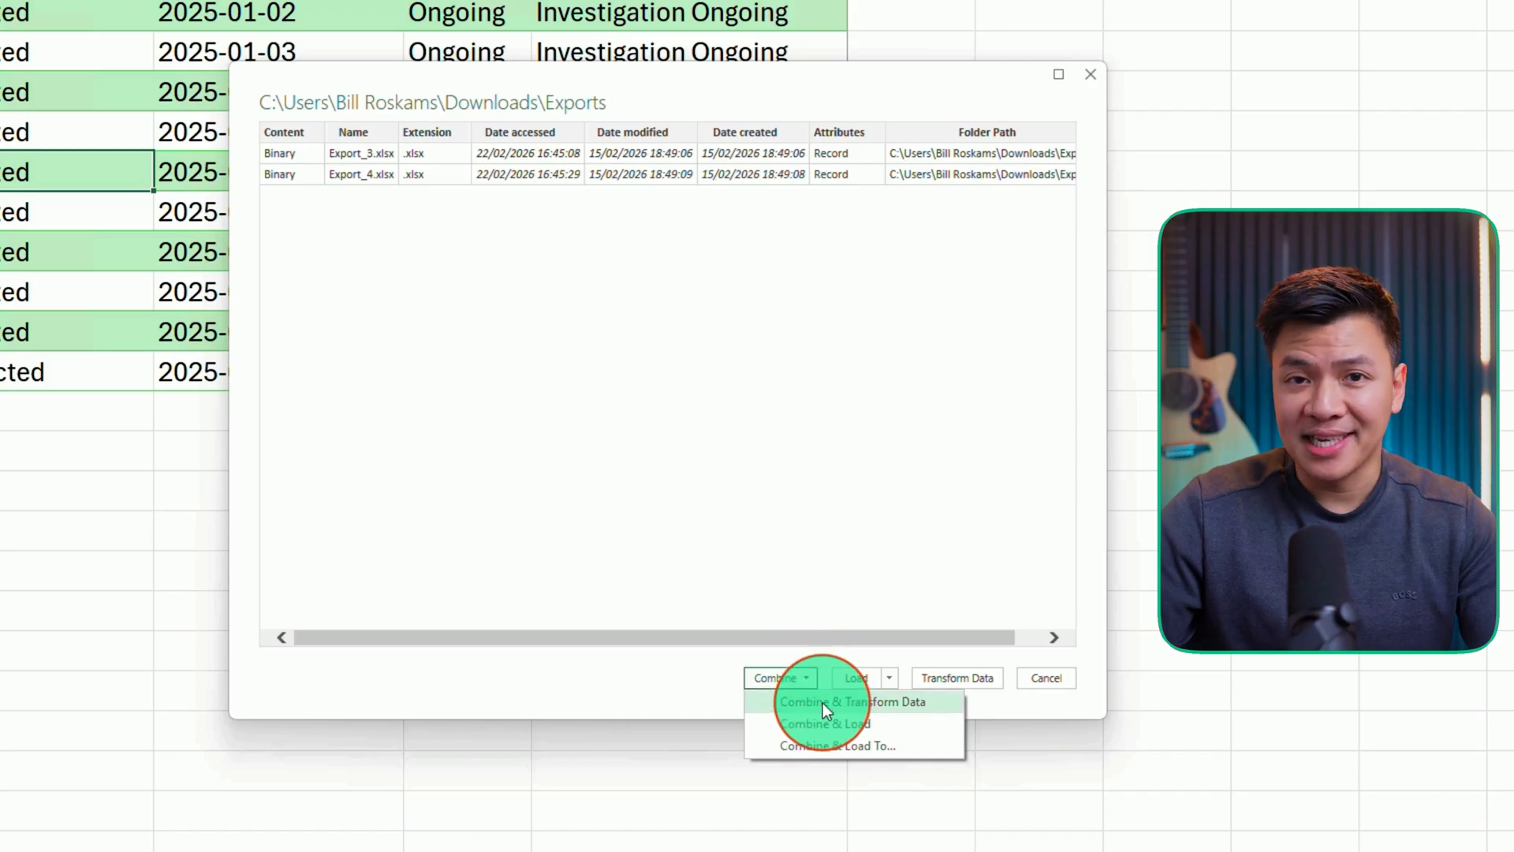
left_click(821, 702)
left_click(329, 276)
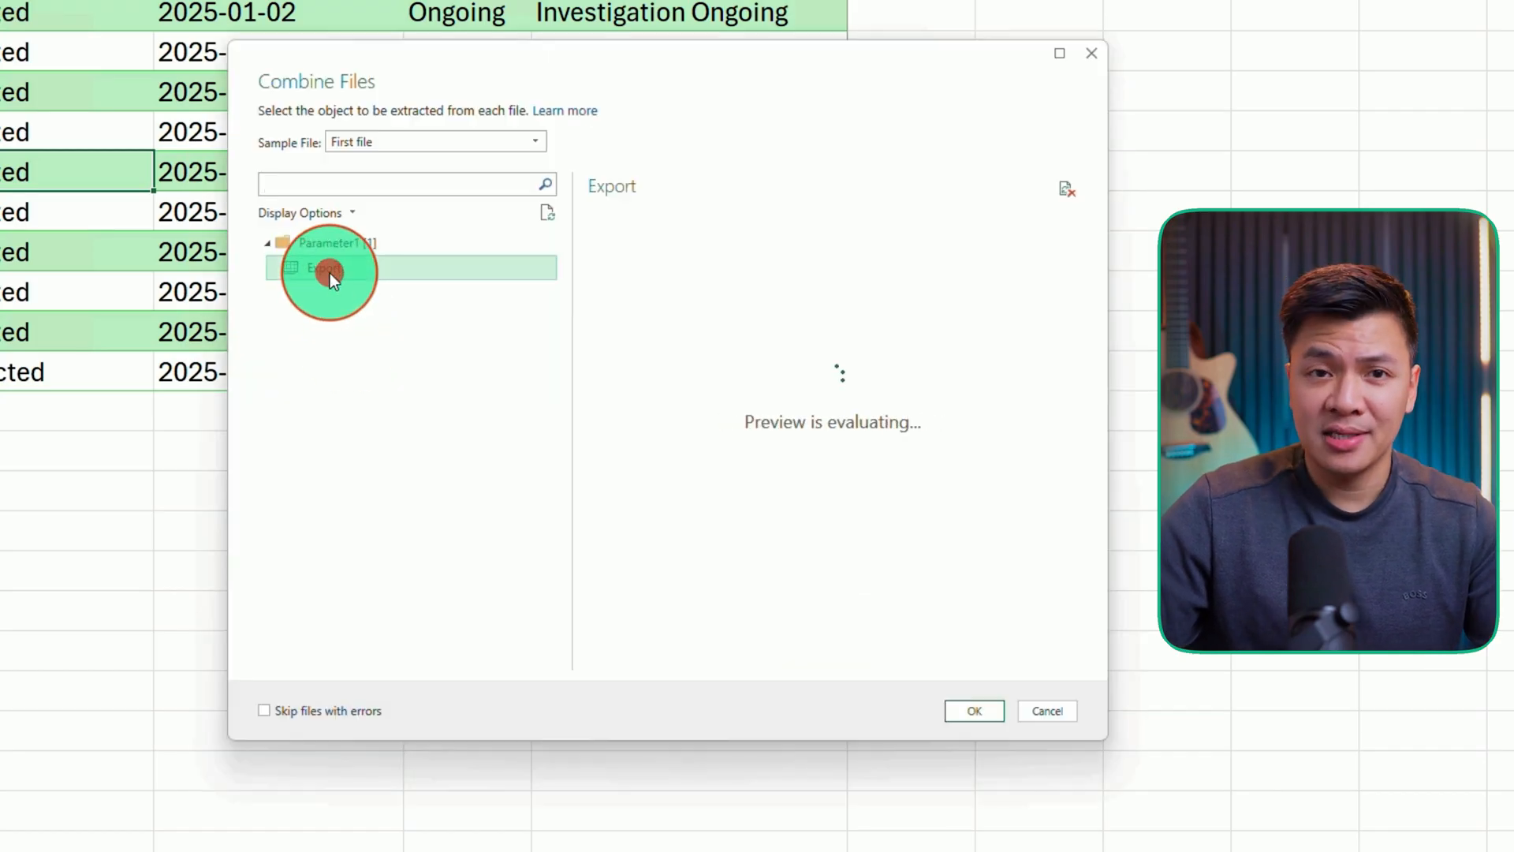
left_click(970, 711)
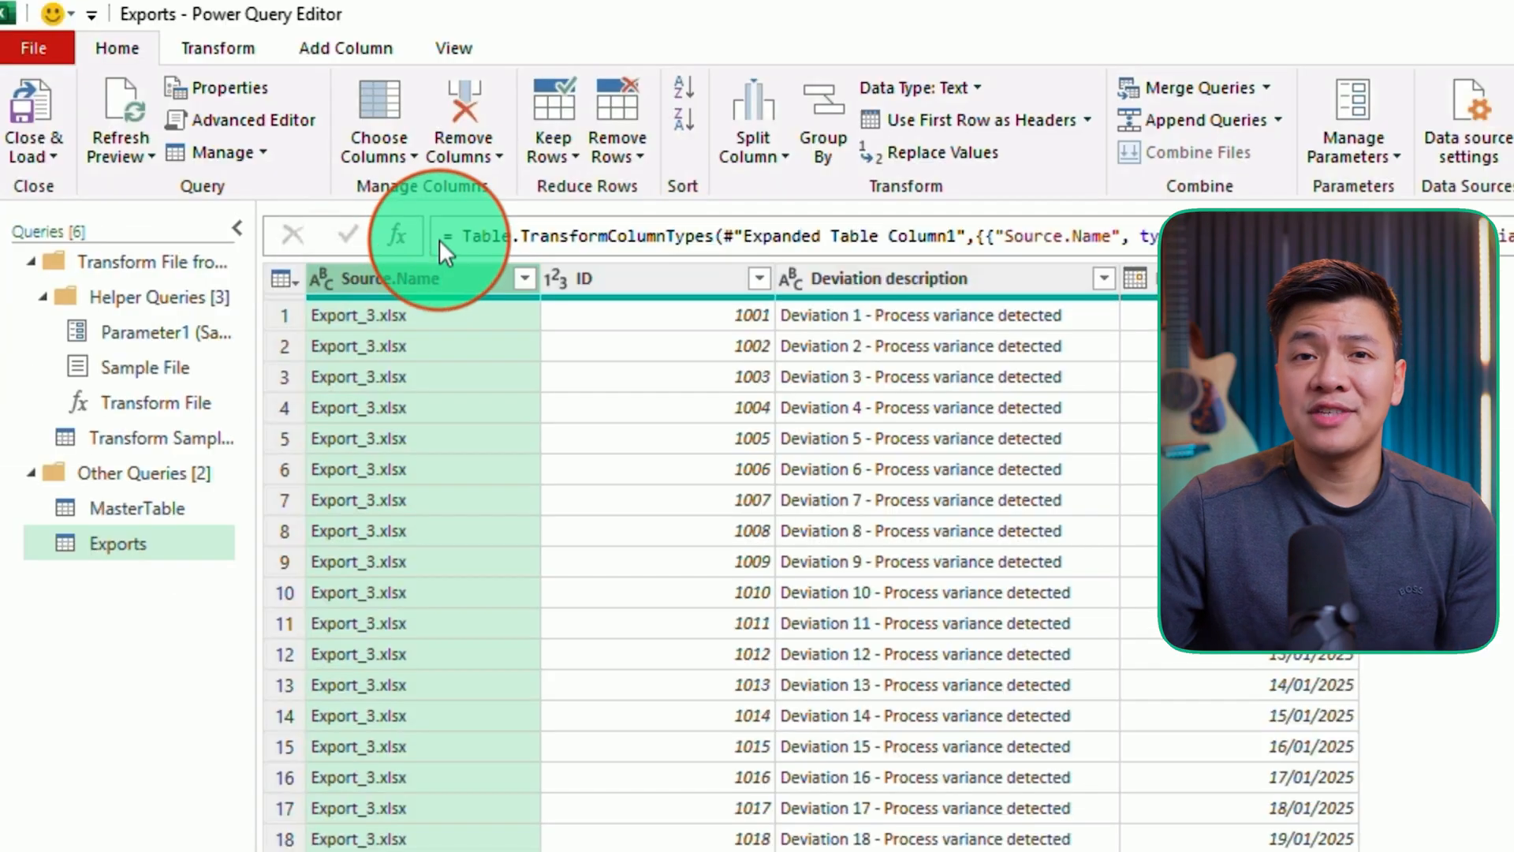
- Remove the Source.Name column and load the Exports query as a connection only
left_click(494, 158)
left_click(470, 187)
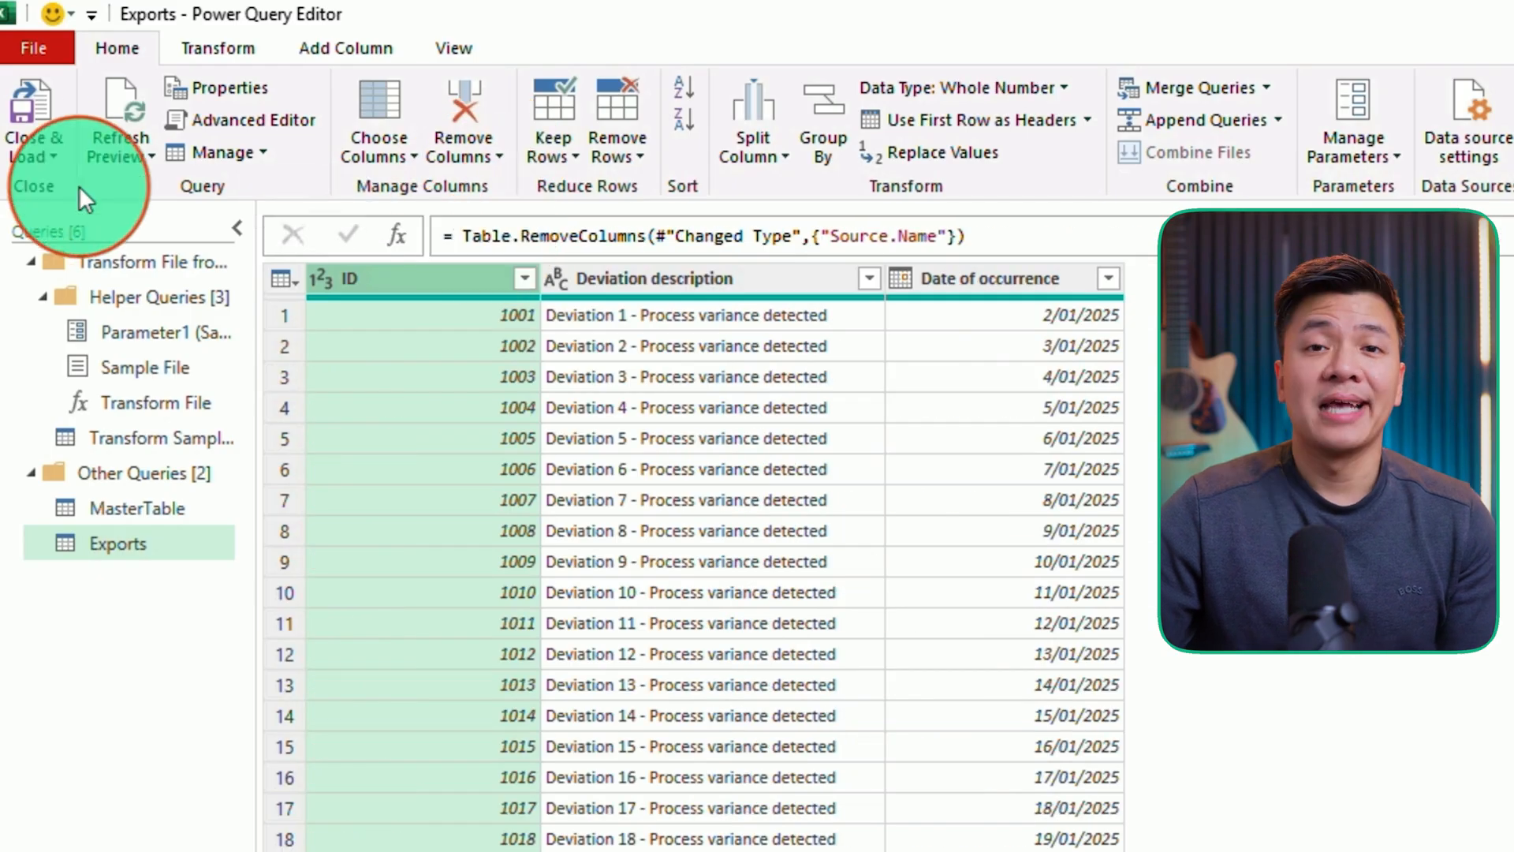
left_click(58, 155)
left_click(68, 220)
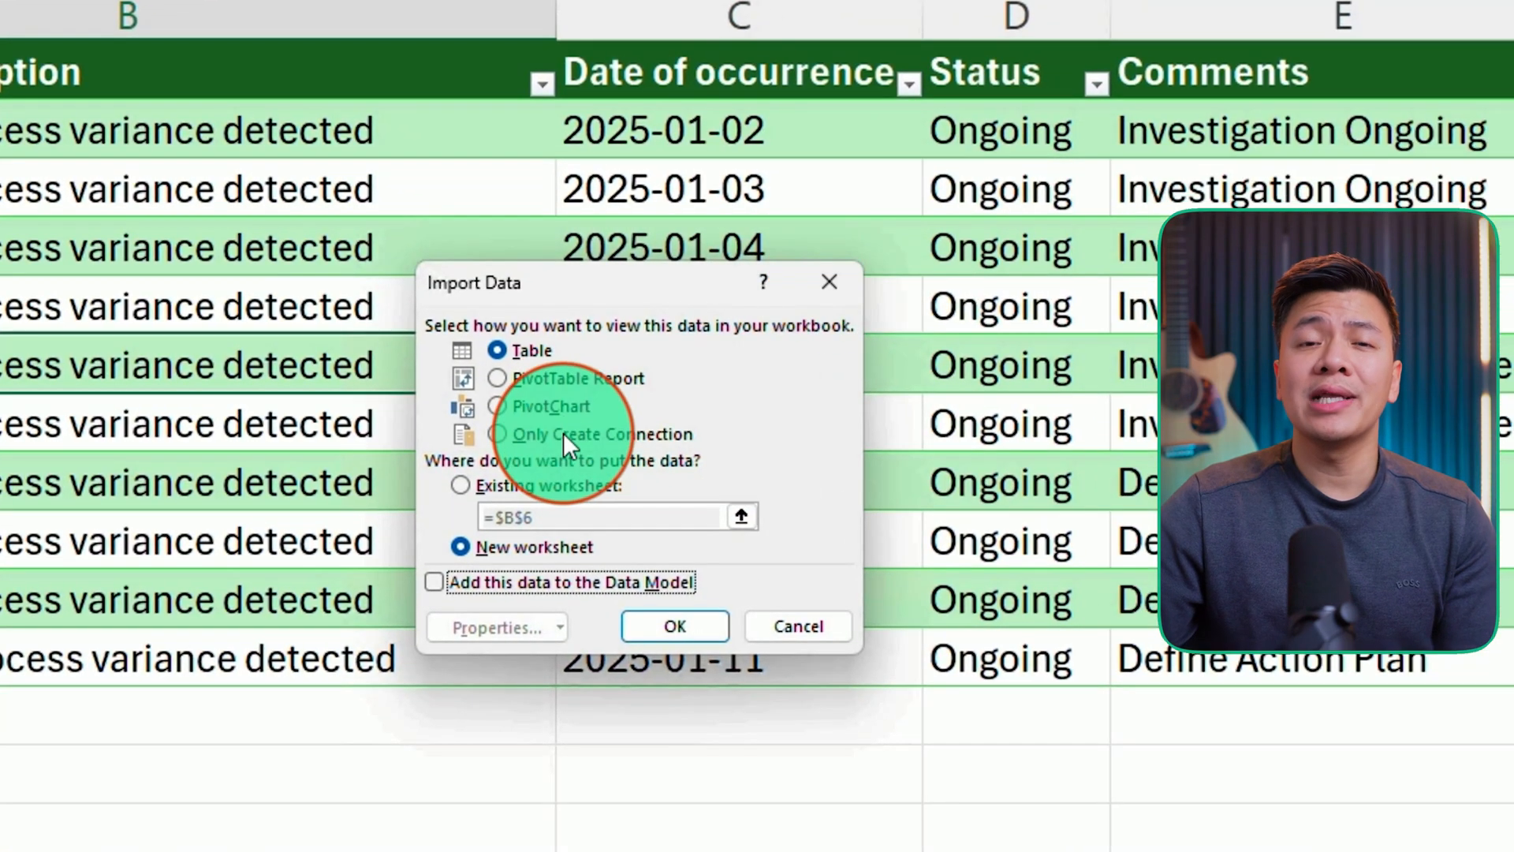
left_click(563, 432)
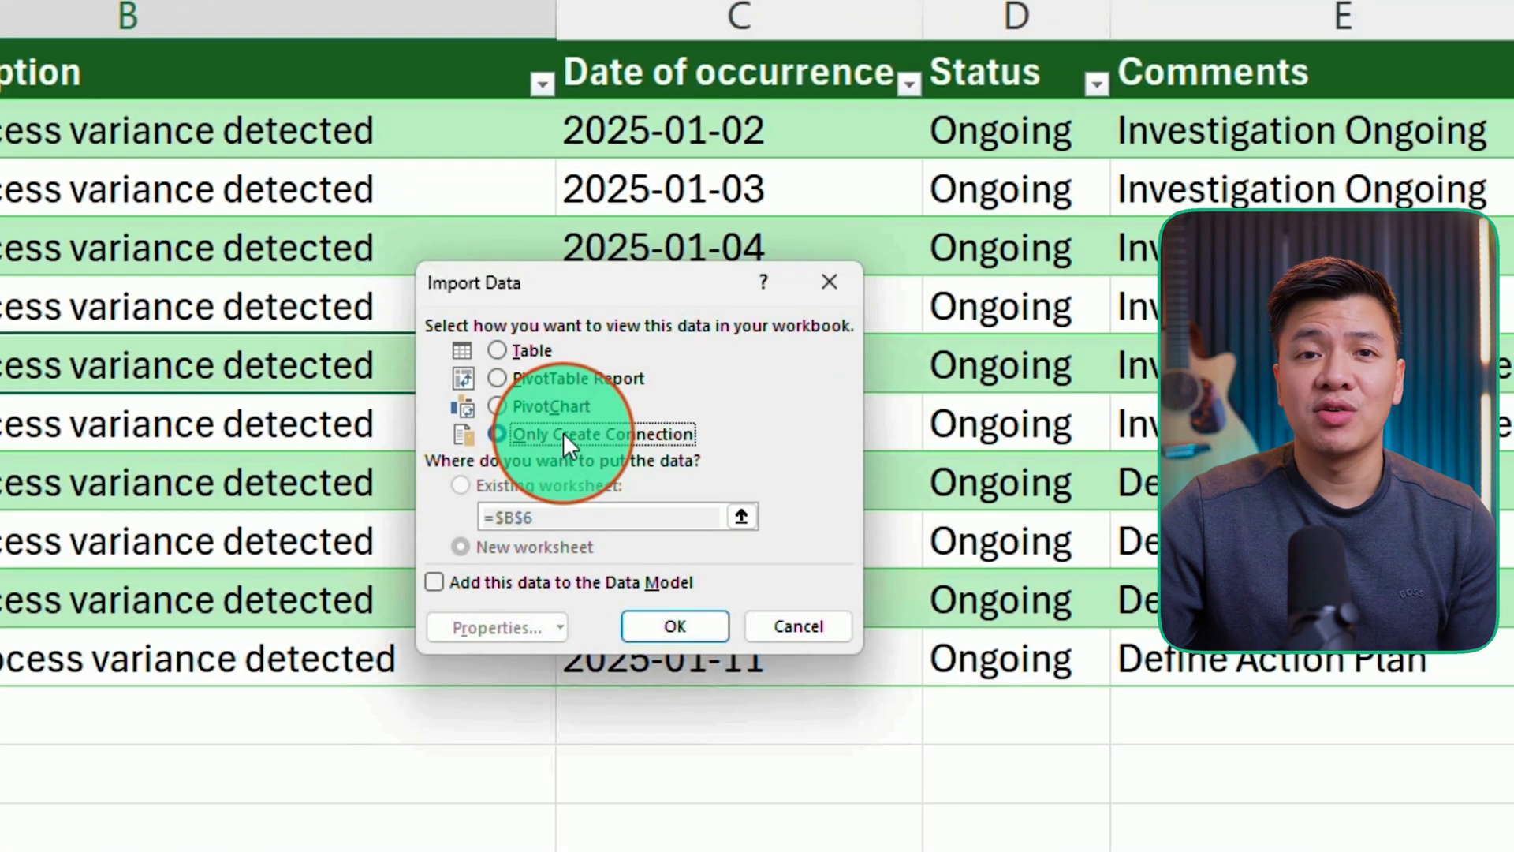
left_click(675, 626)
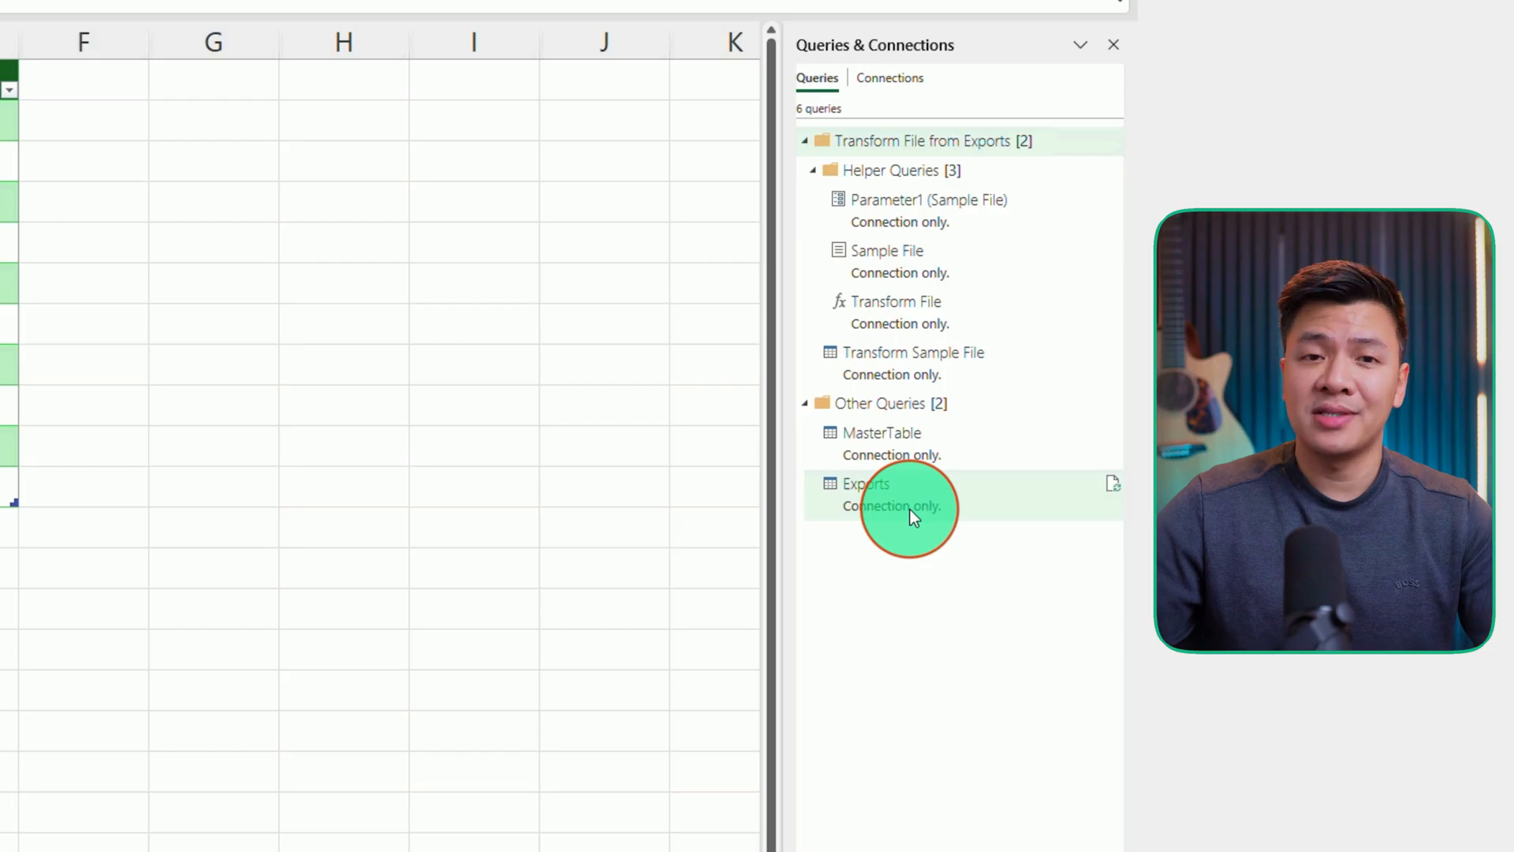
- Reopen the Exports query and merge it as a new query with MasterTable, matching the ID columns with a left outer join
mouse_move(898, 489)
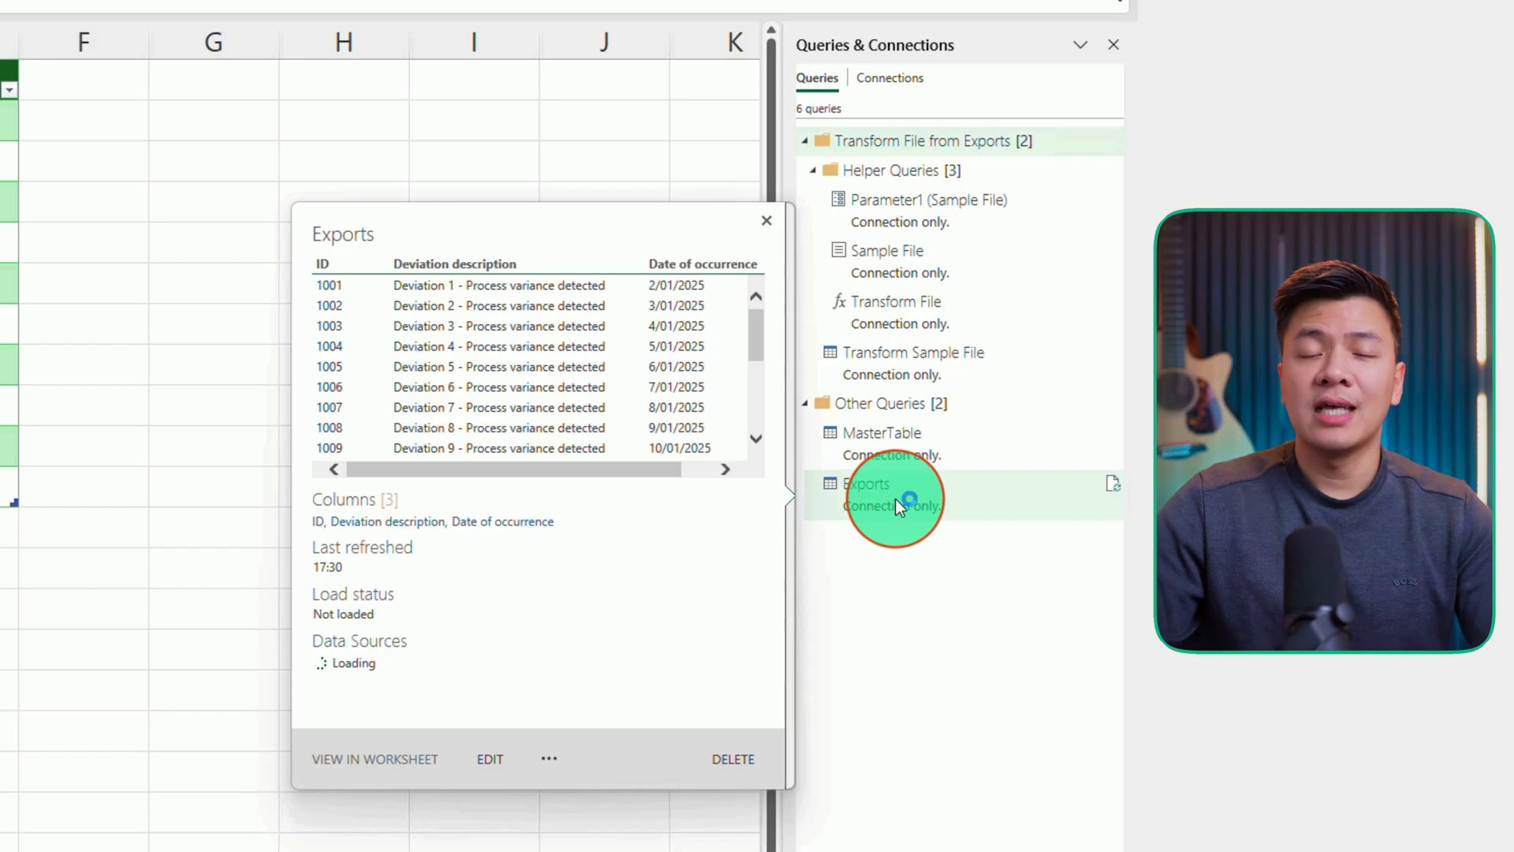
double_click(895, 499)
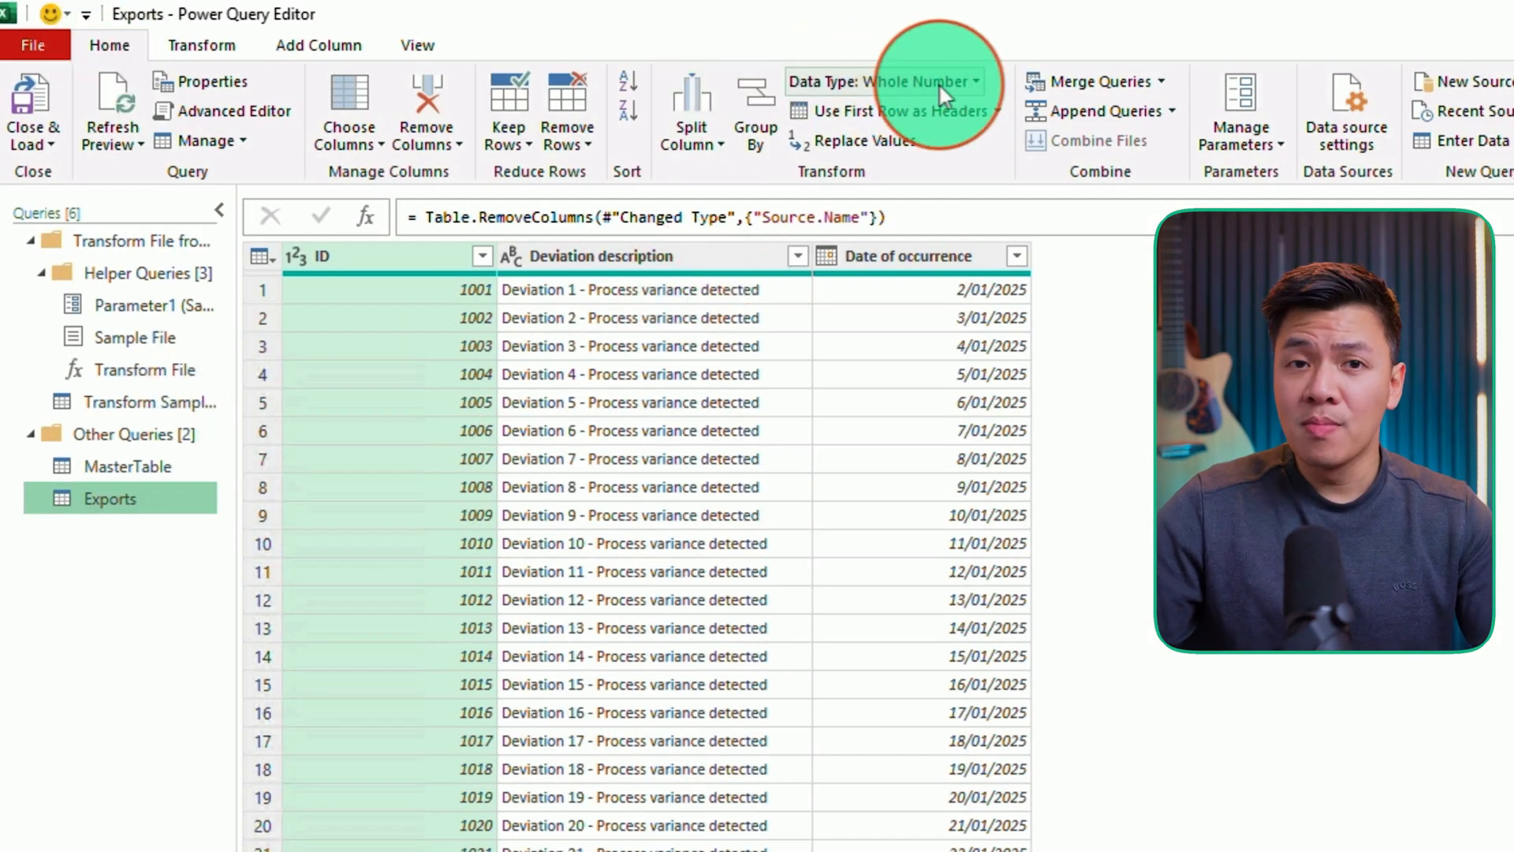
left_click(1161, 81)
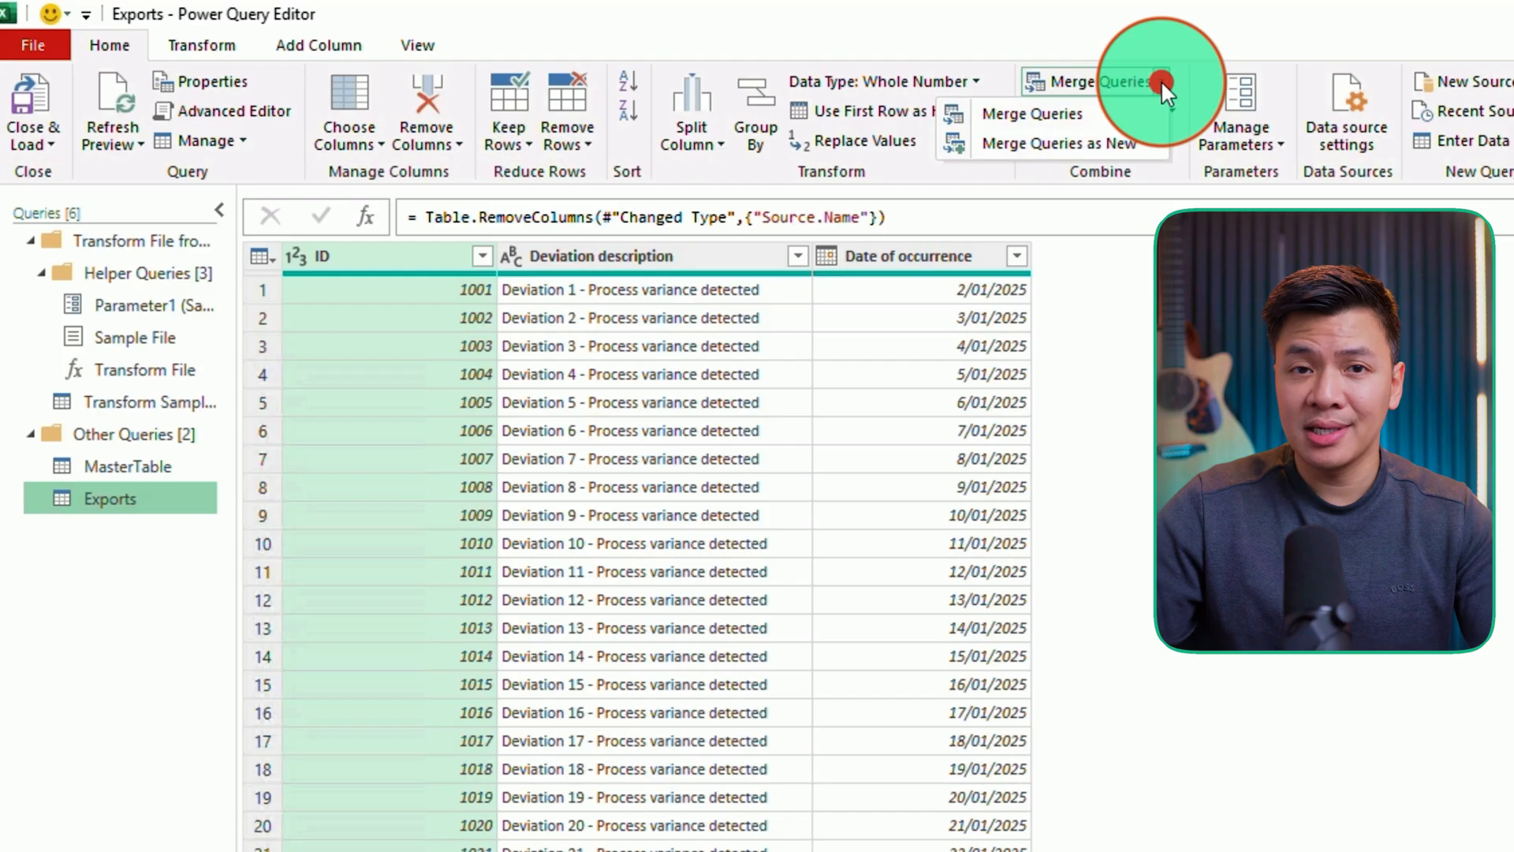
left_click(1118, 142)
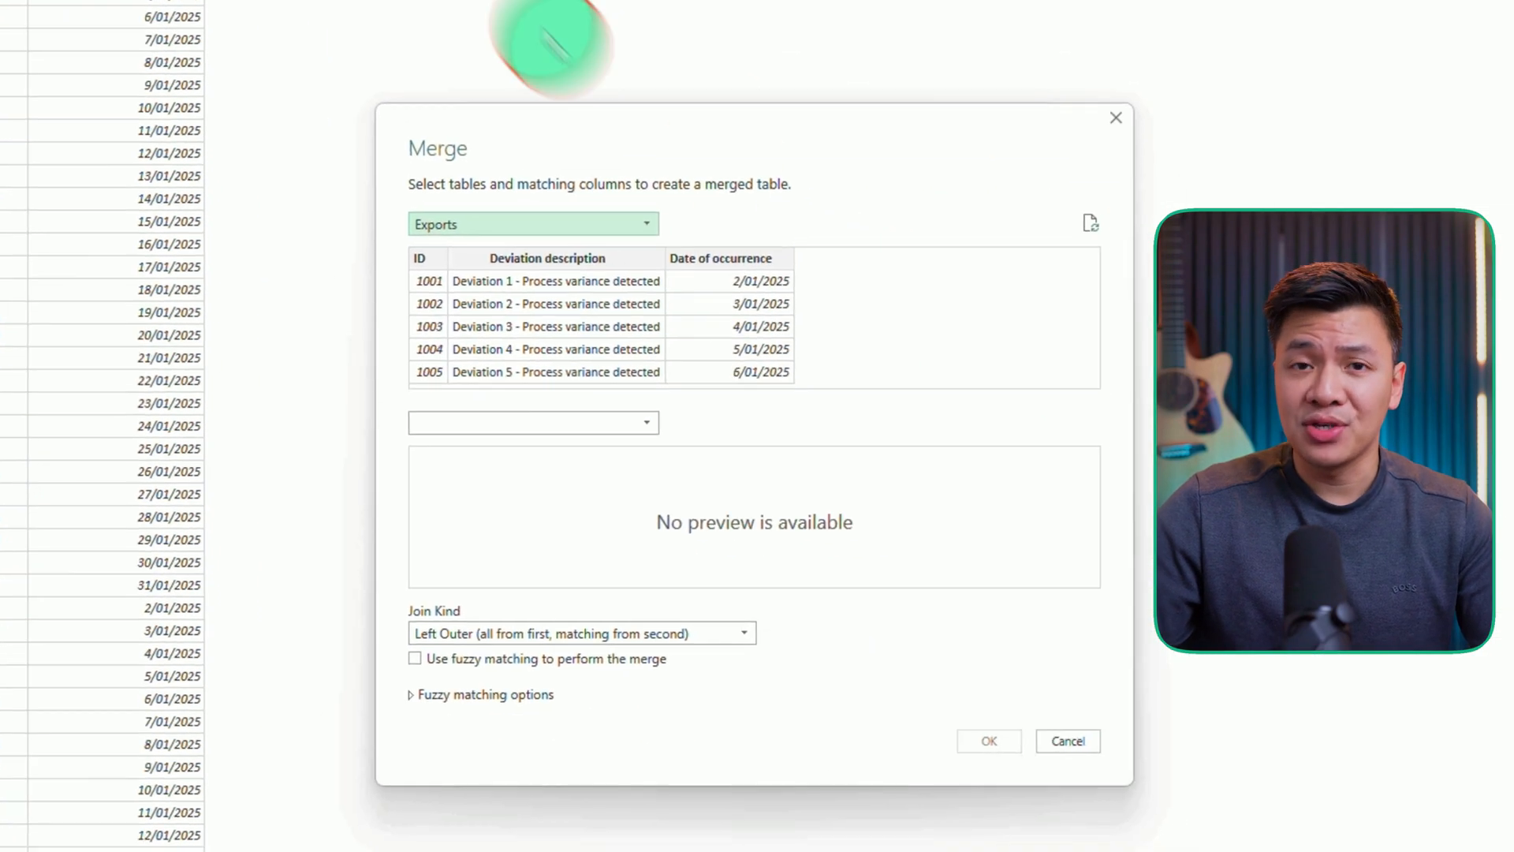
left_click(651, 419)
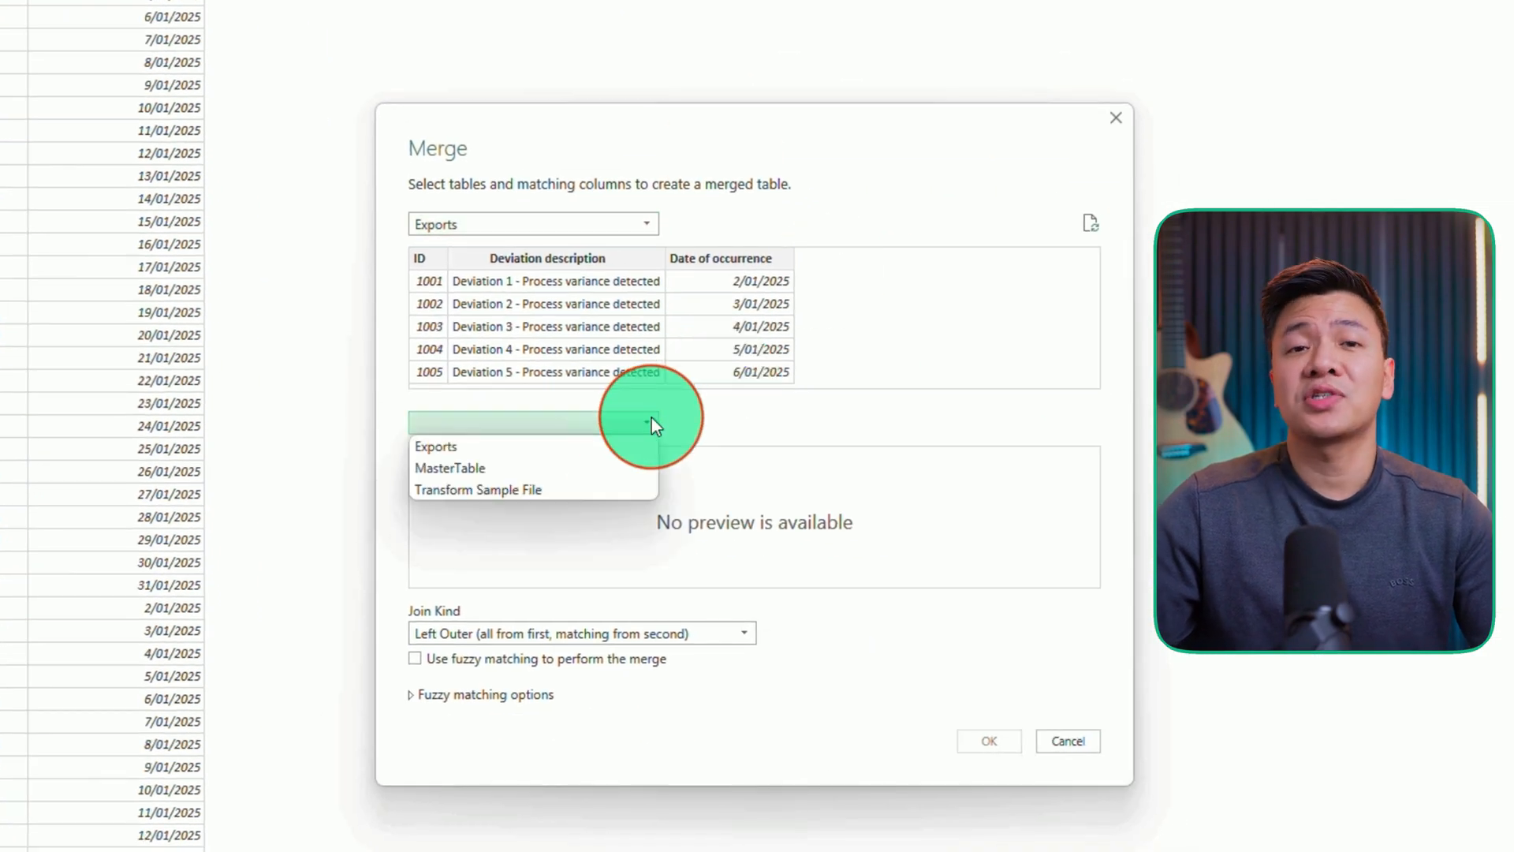
left_click(603, 470)
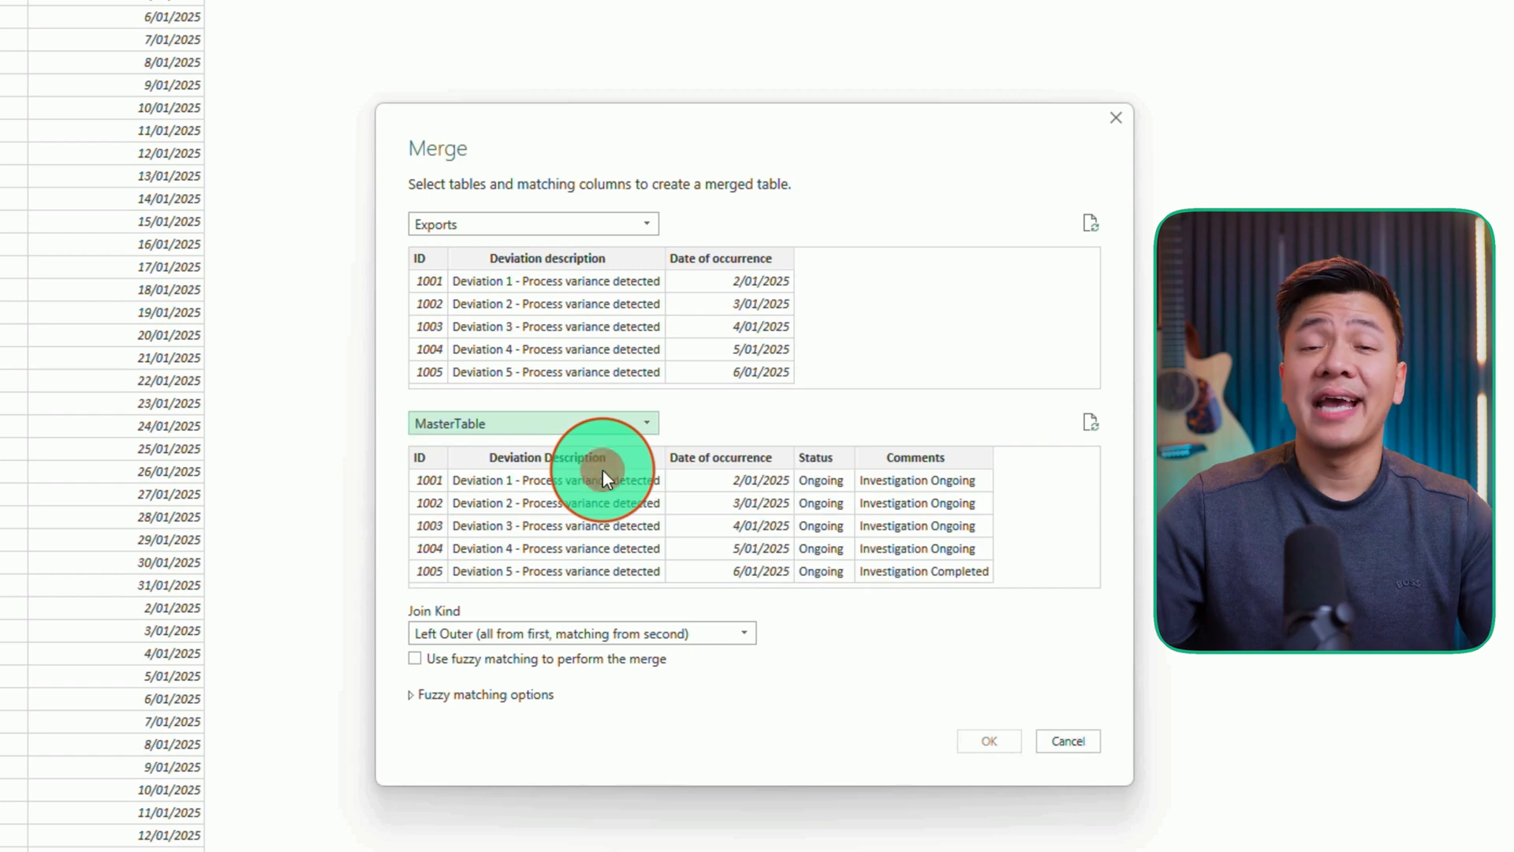
left_click(428, 258)
left_click(428, 458)
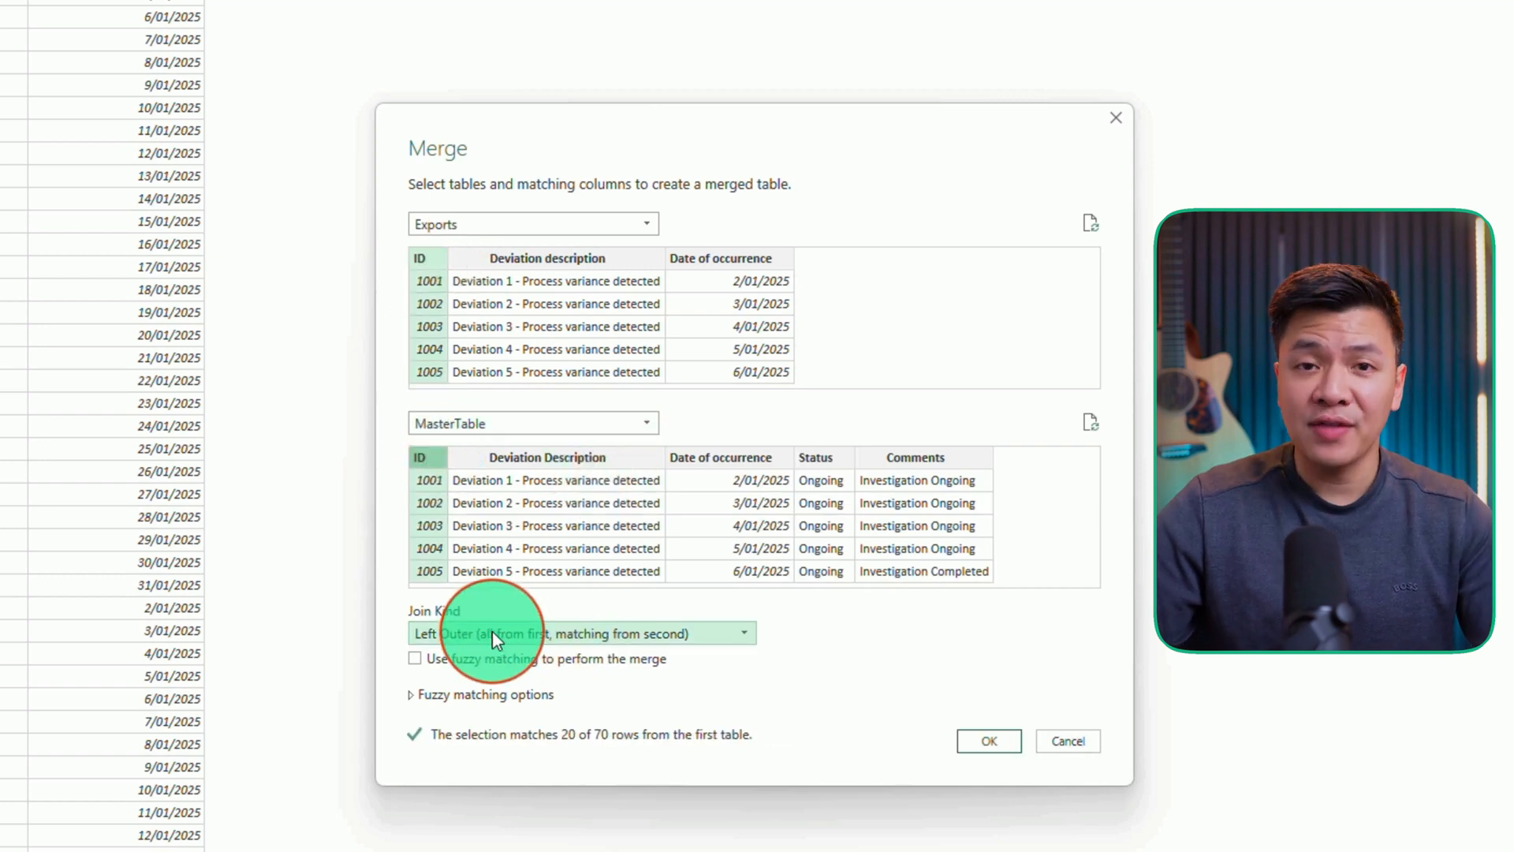
left_click(969, 740)
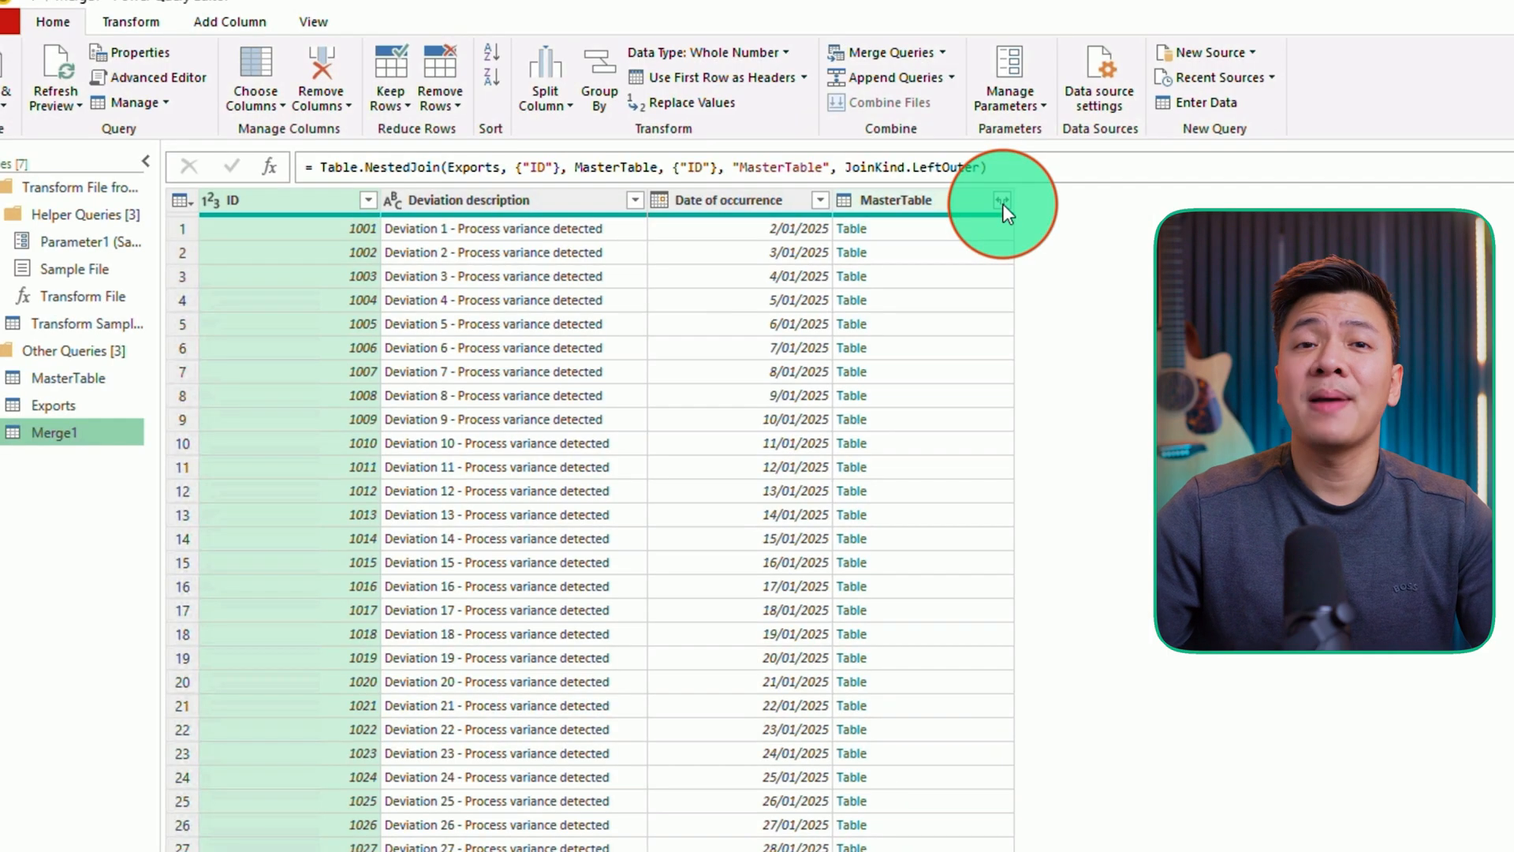
- Expand the MasterTable column of the merged query, keeping only the Status and Comments fields
left_click(1001, 202)
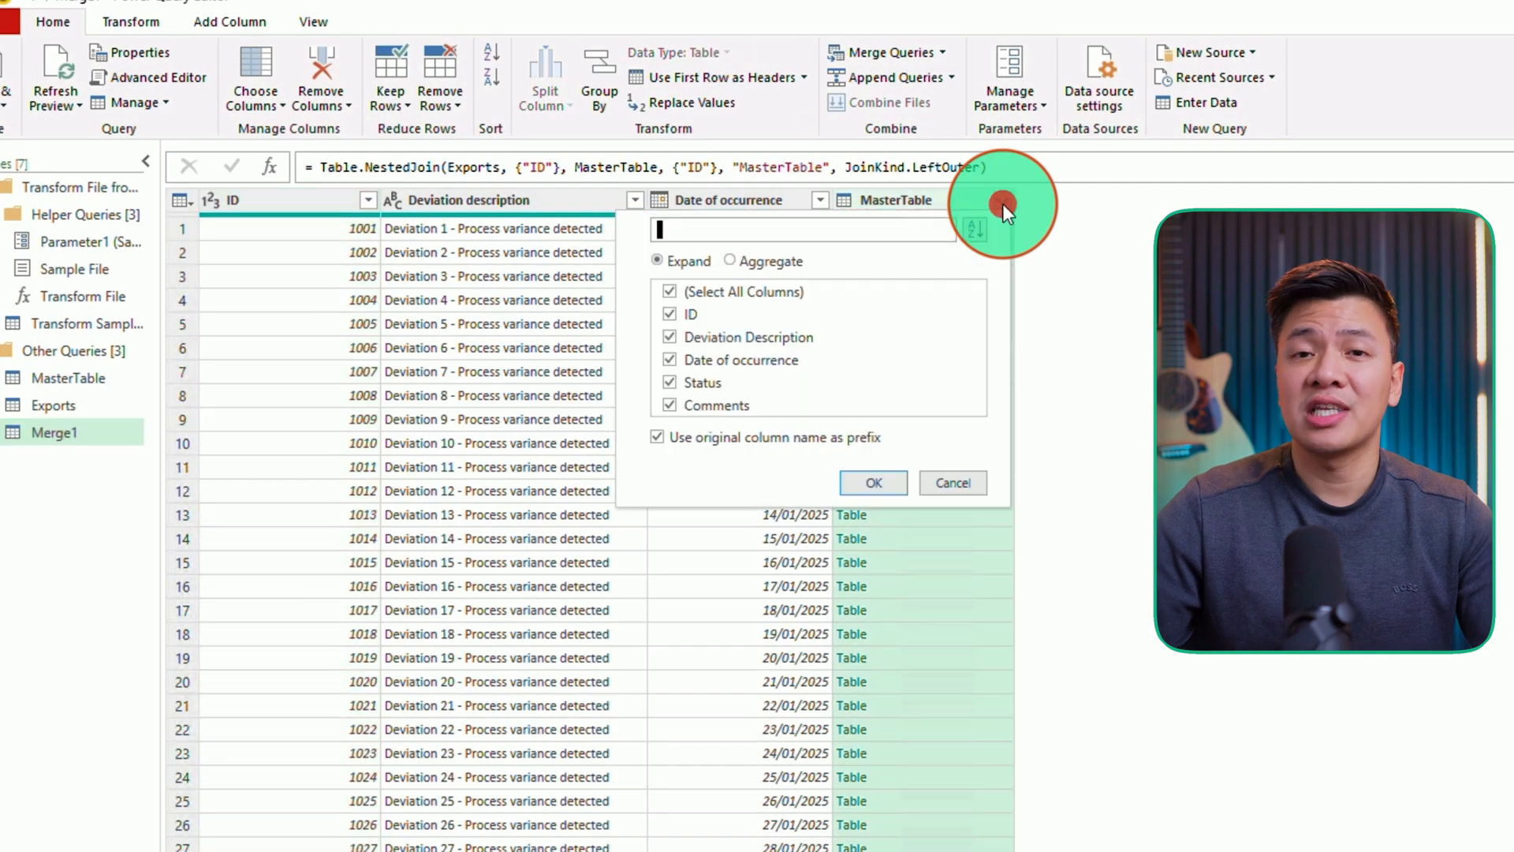
left_click(679, 316)
left_click(679, 337)
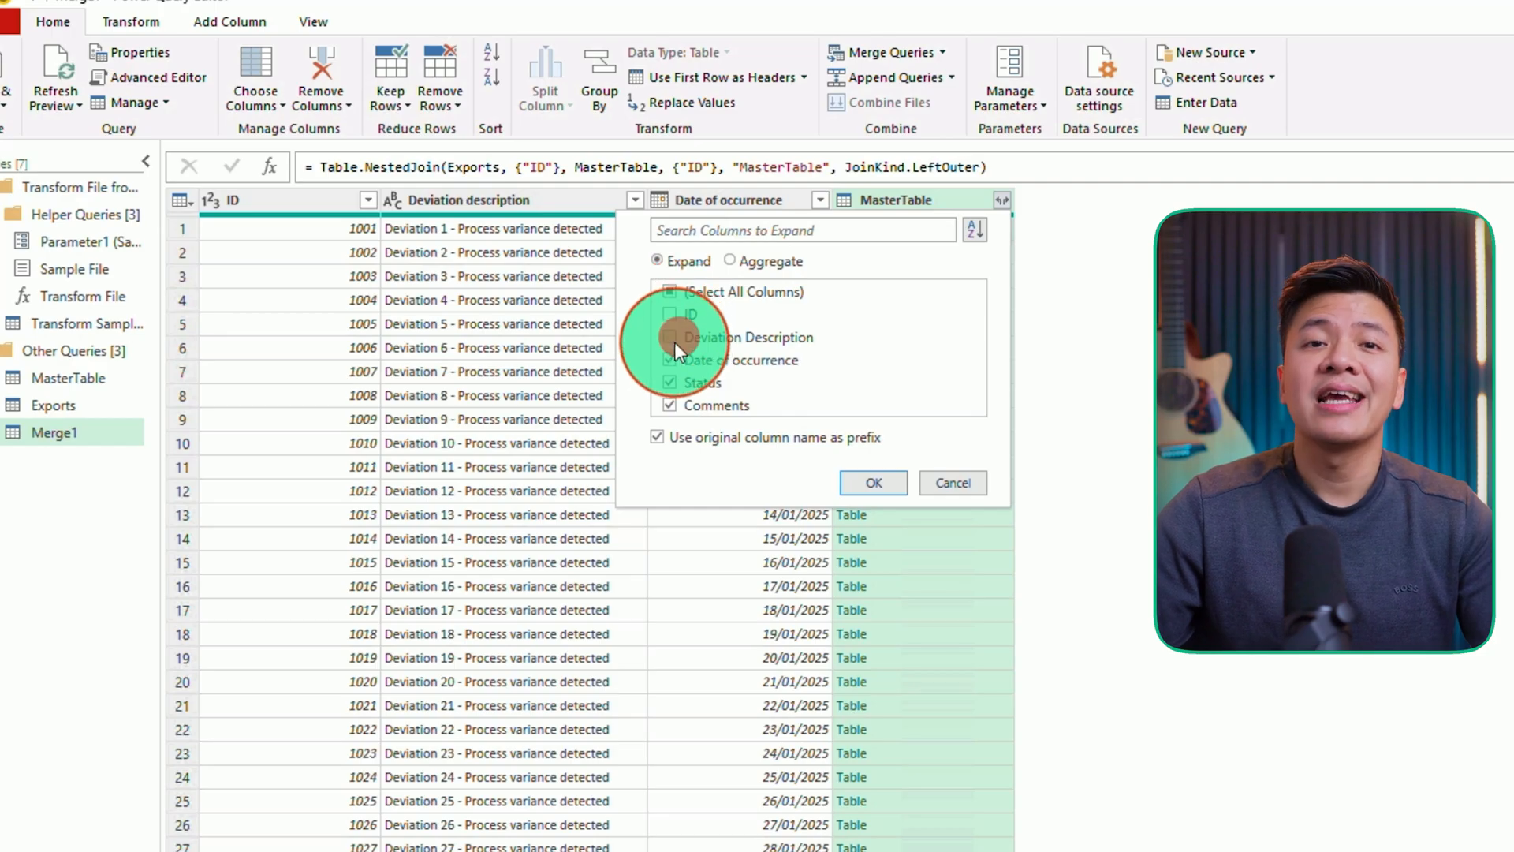
left_click(670, 359)
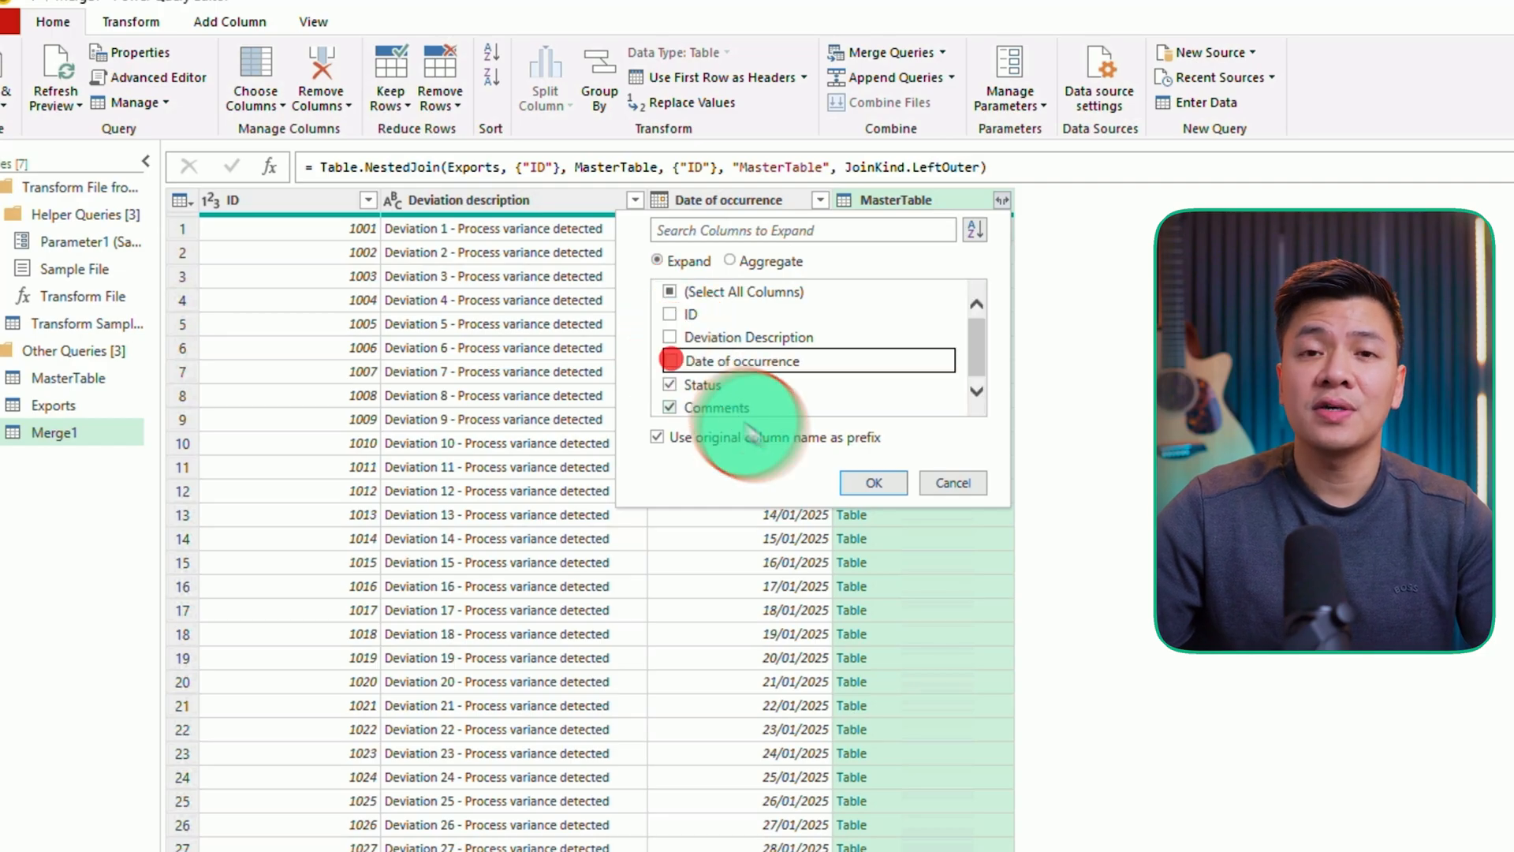
left_click(877, 481)
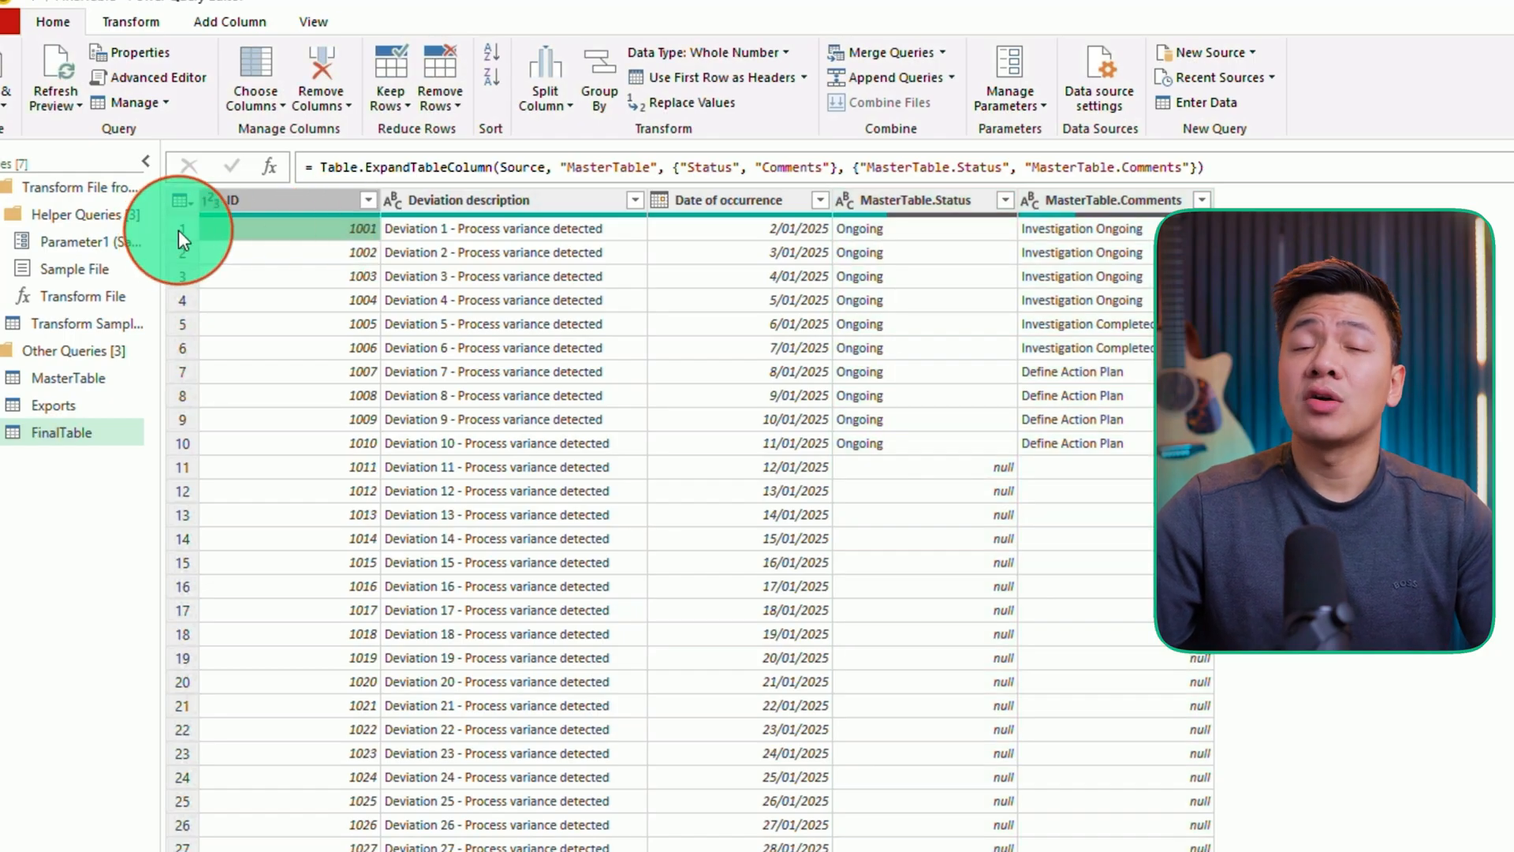
- Remove duplicate rows from the FinalTable query
left_click(178, 229)
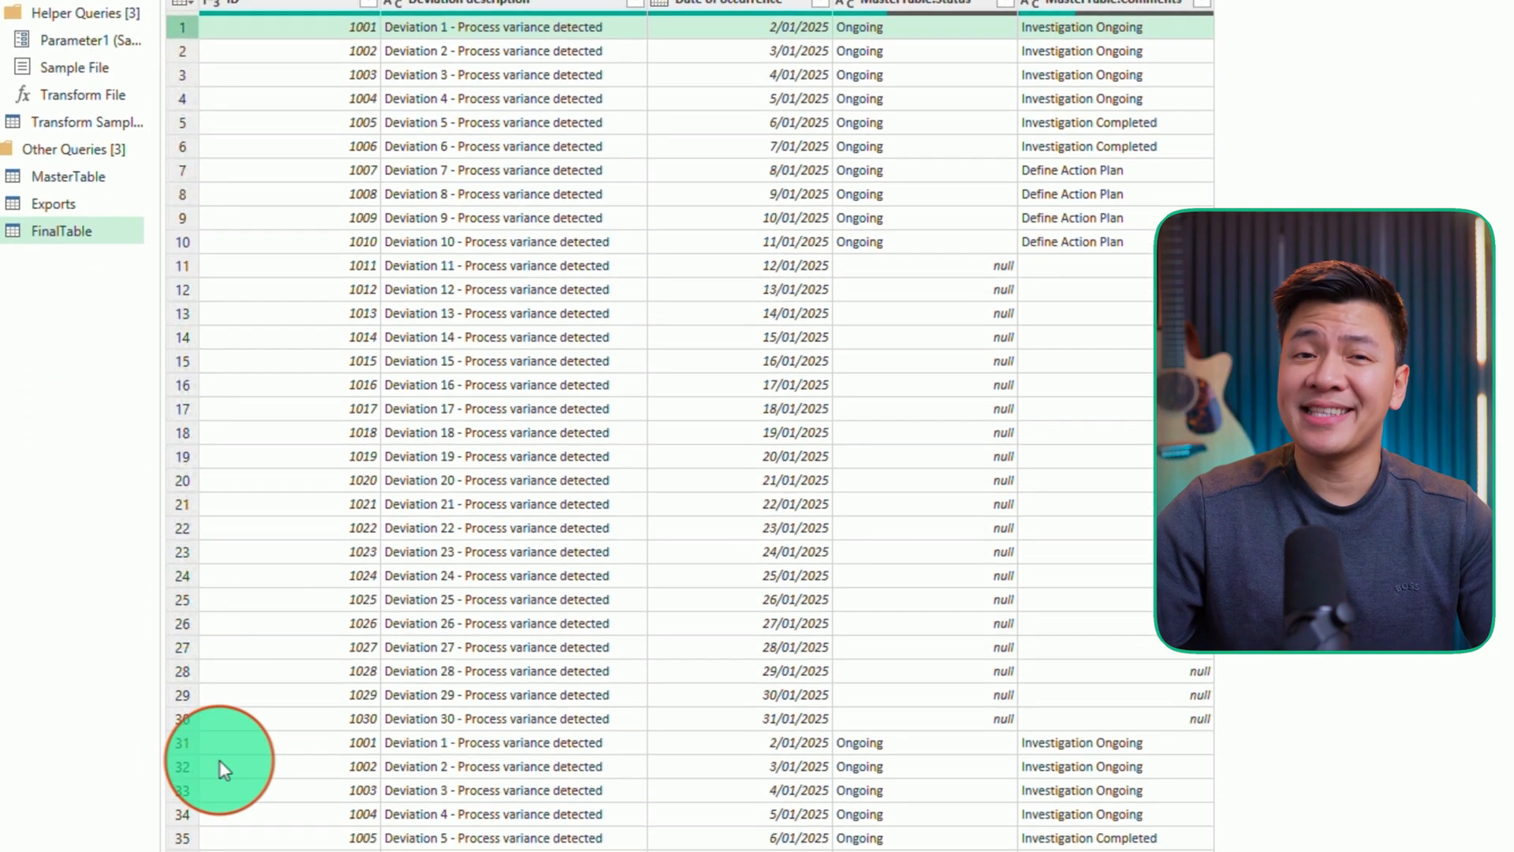
left_click(188, 749)
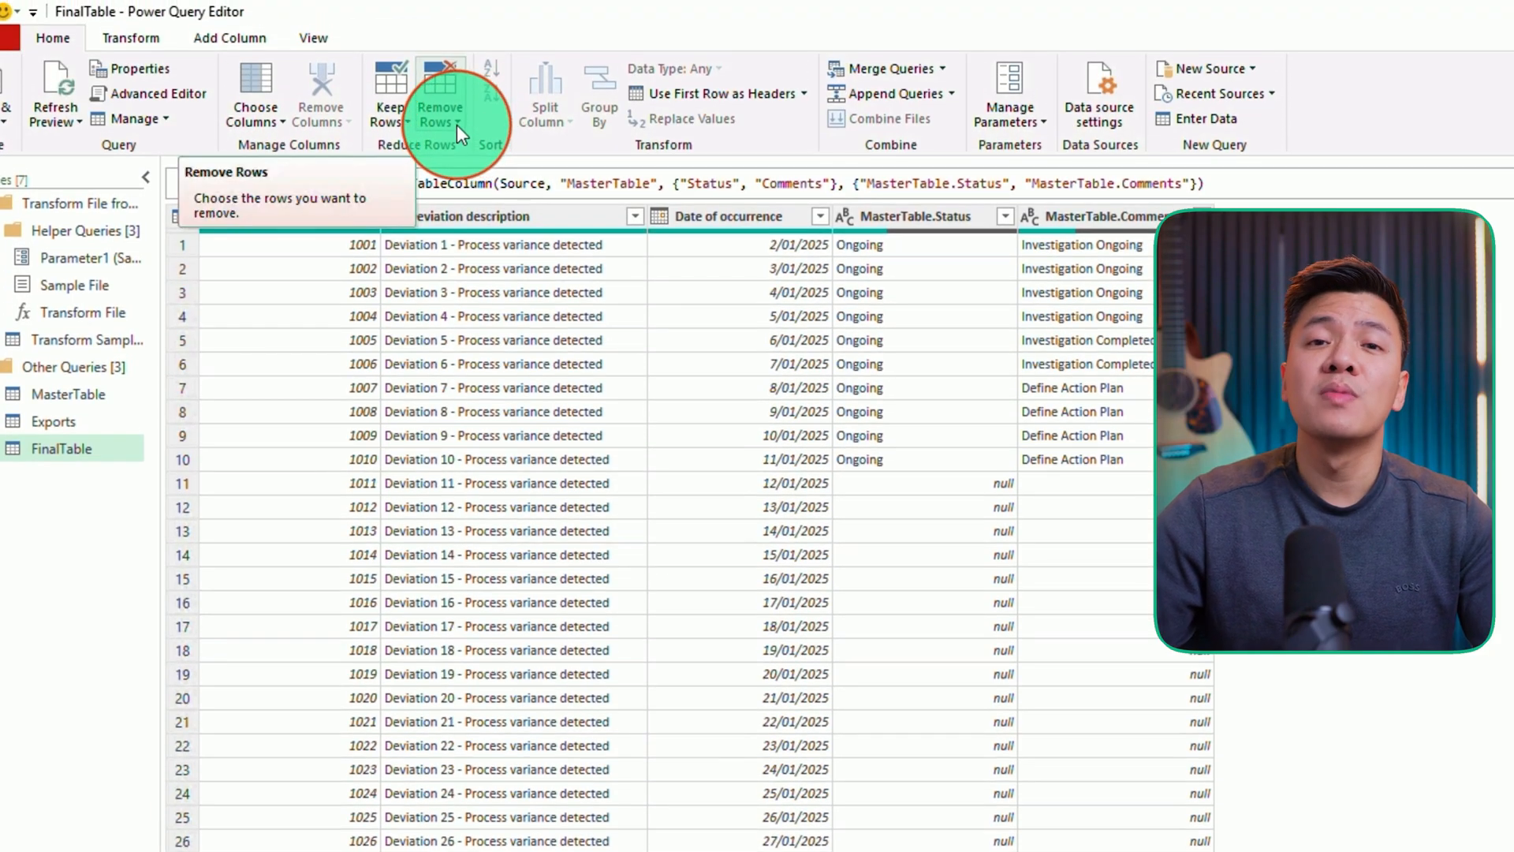
left_click(459, 125)
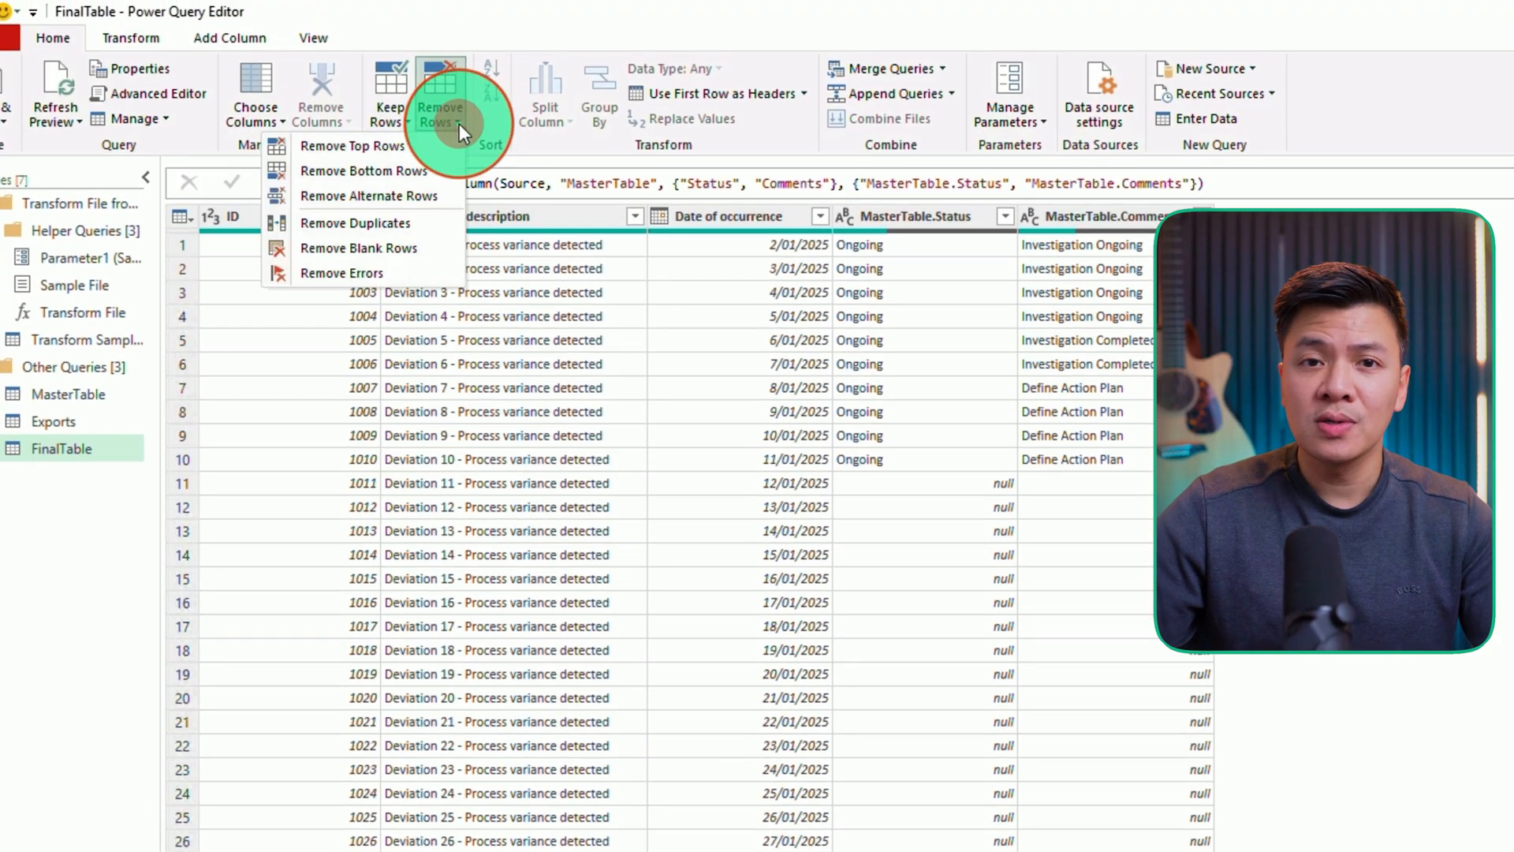
left_click(418, 224)
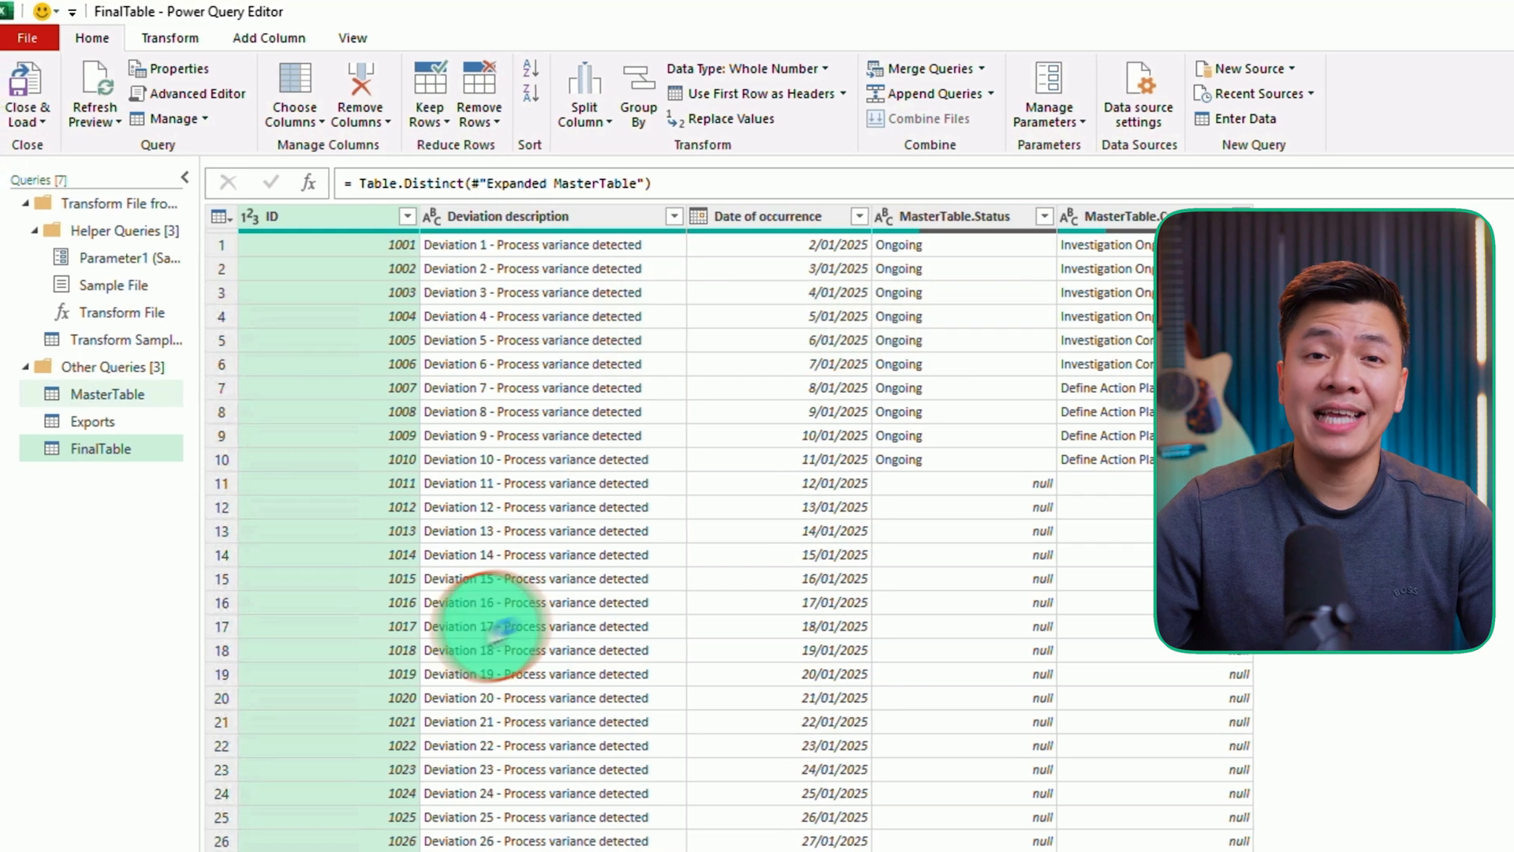
- Close and load the FinalTable query as a table on a new worksheet
left_click(36, 122)
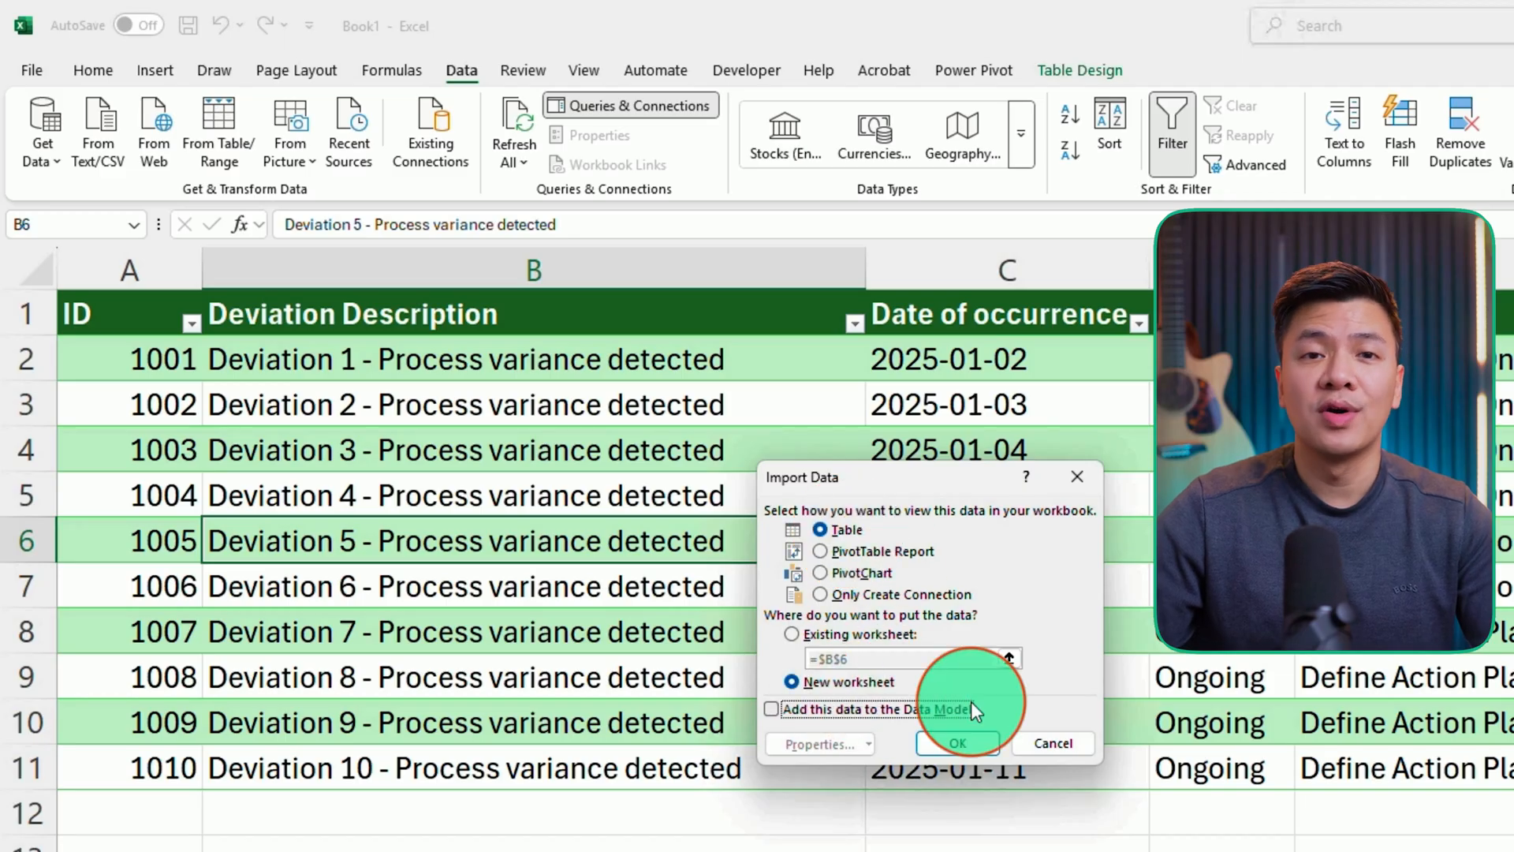
left_click(963, 744)
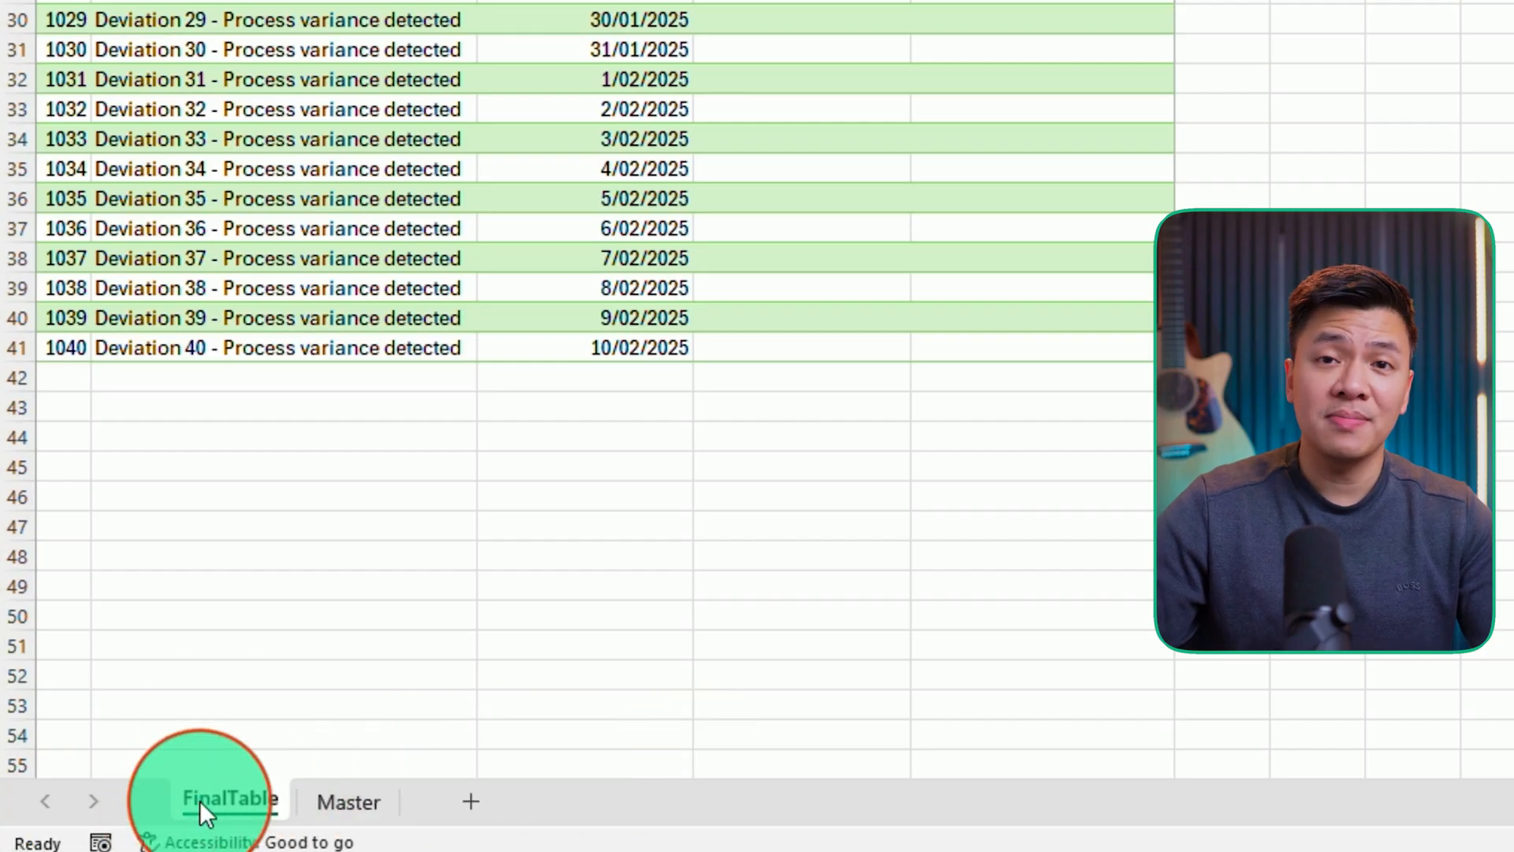
scroll(198, 419, "up", 10)
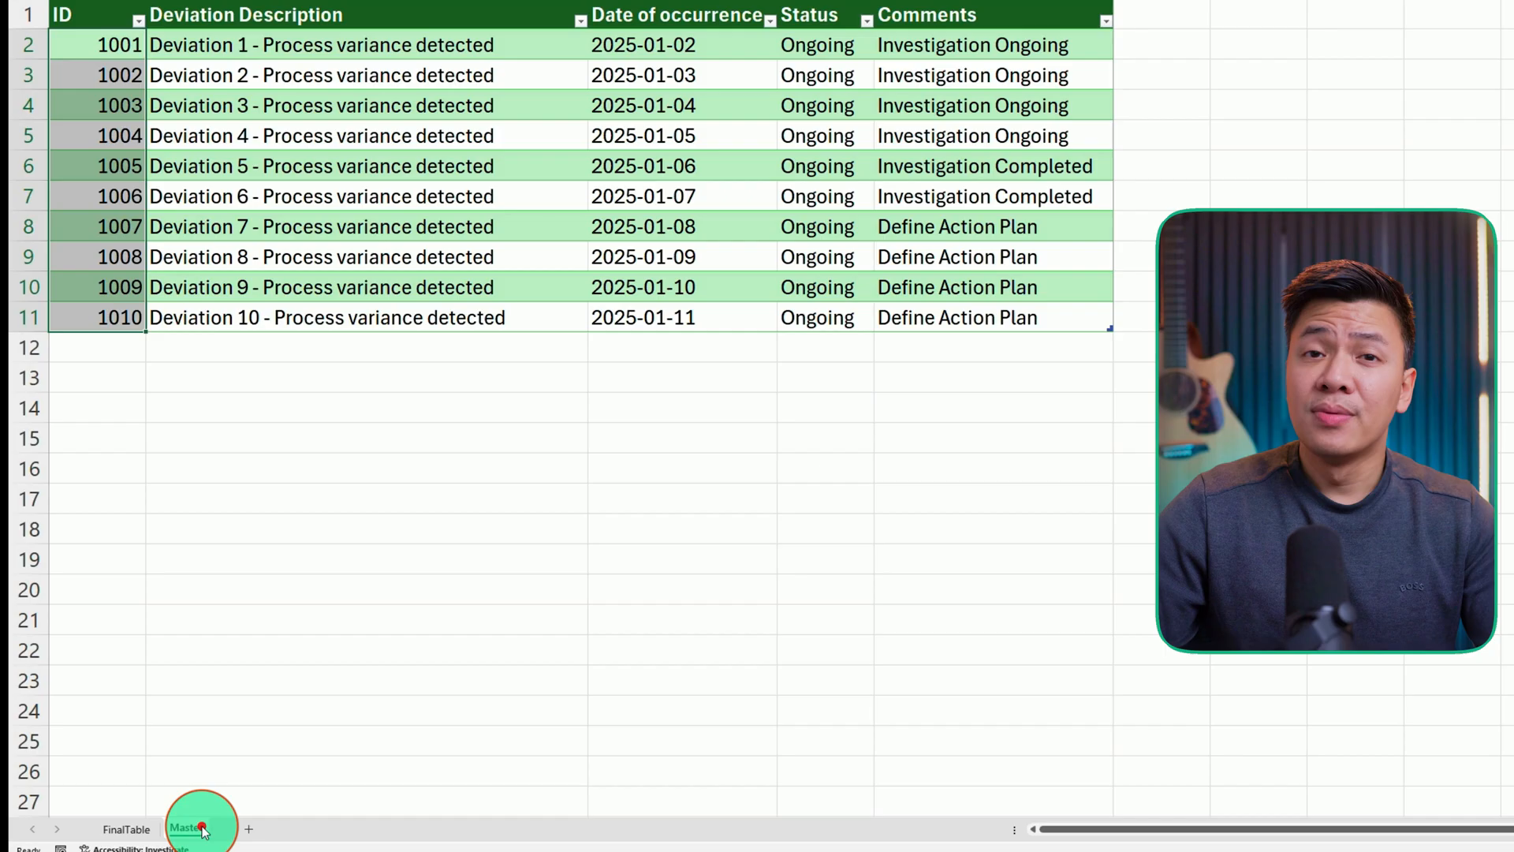
- Copy all FinalTable data rows and paste them into the Master sheet's table starting at the first ID cell
left_click(189, 826)
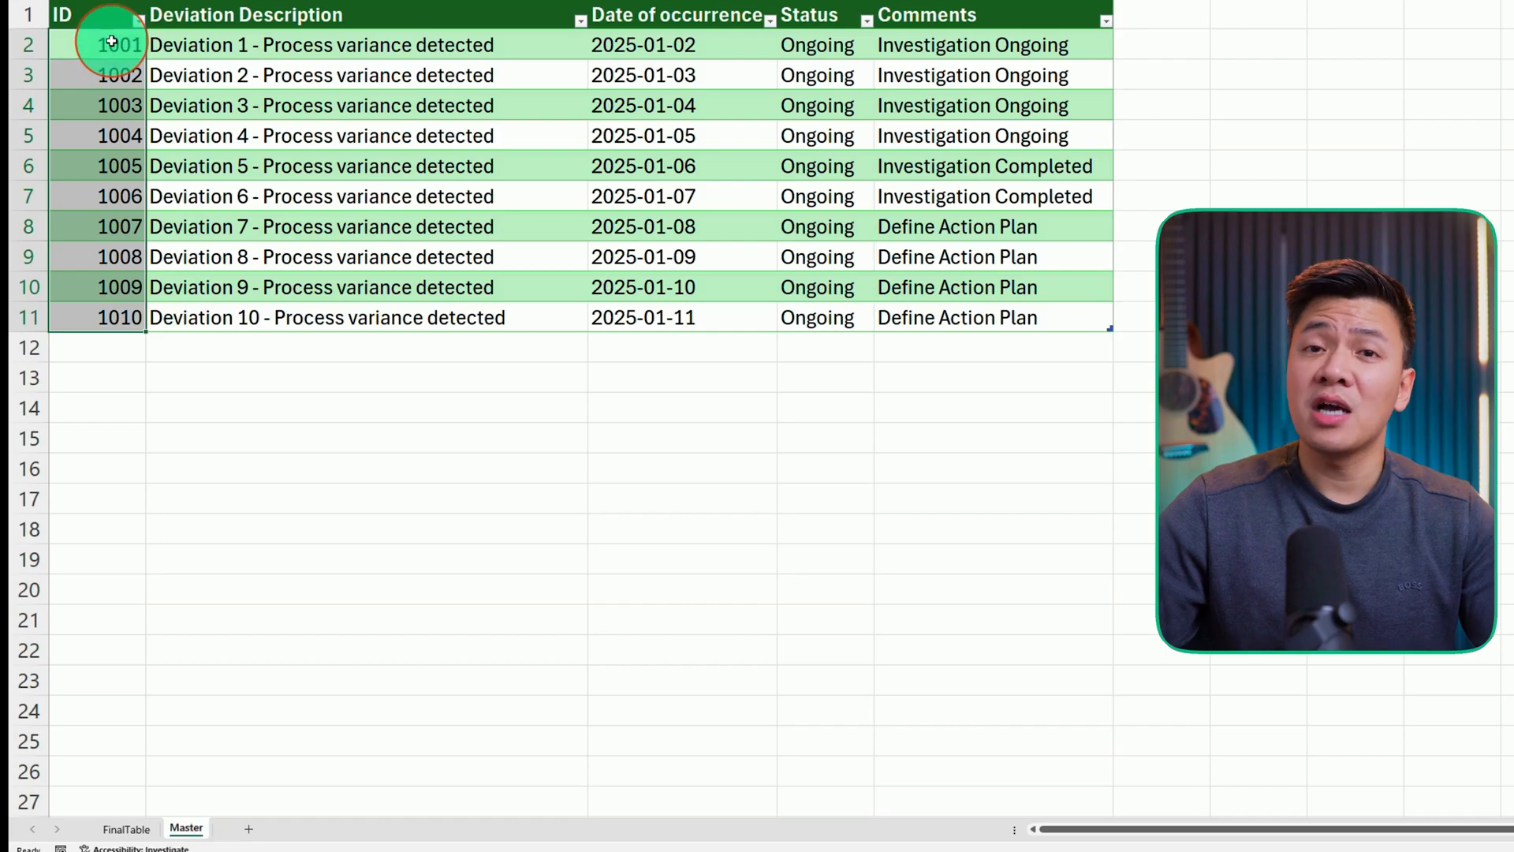
left_click(124, 828)
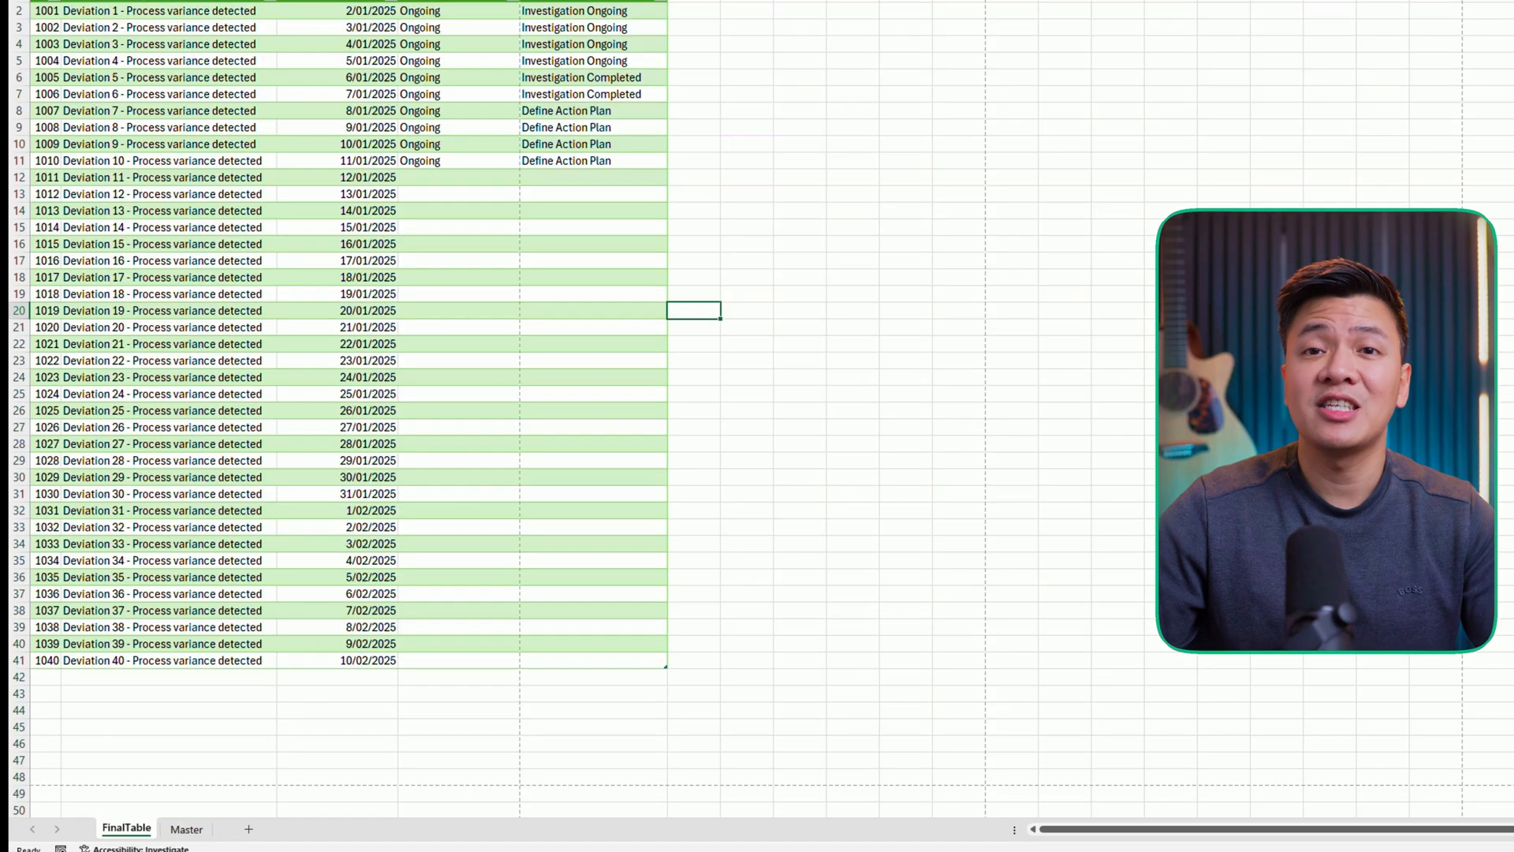
left_click(542, 206)
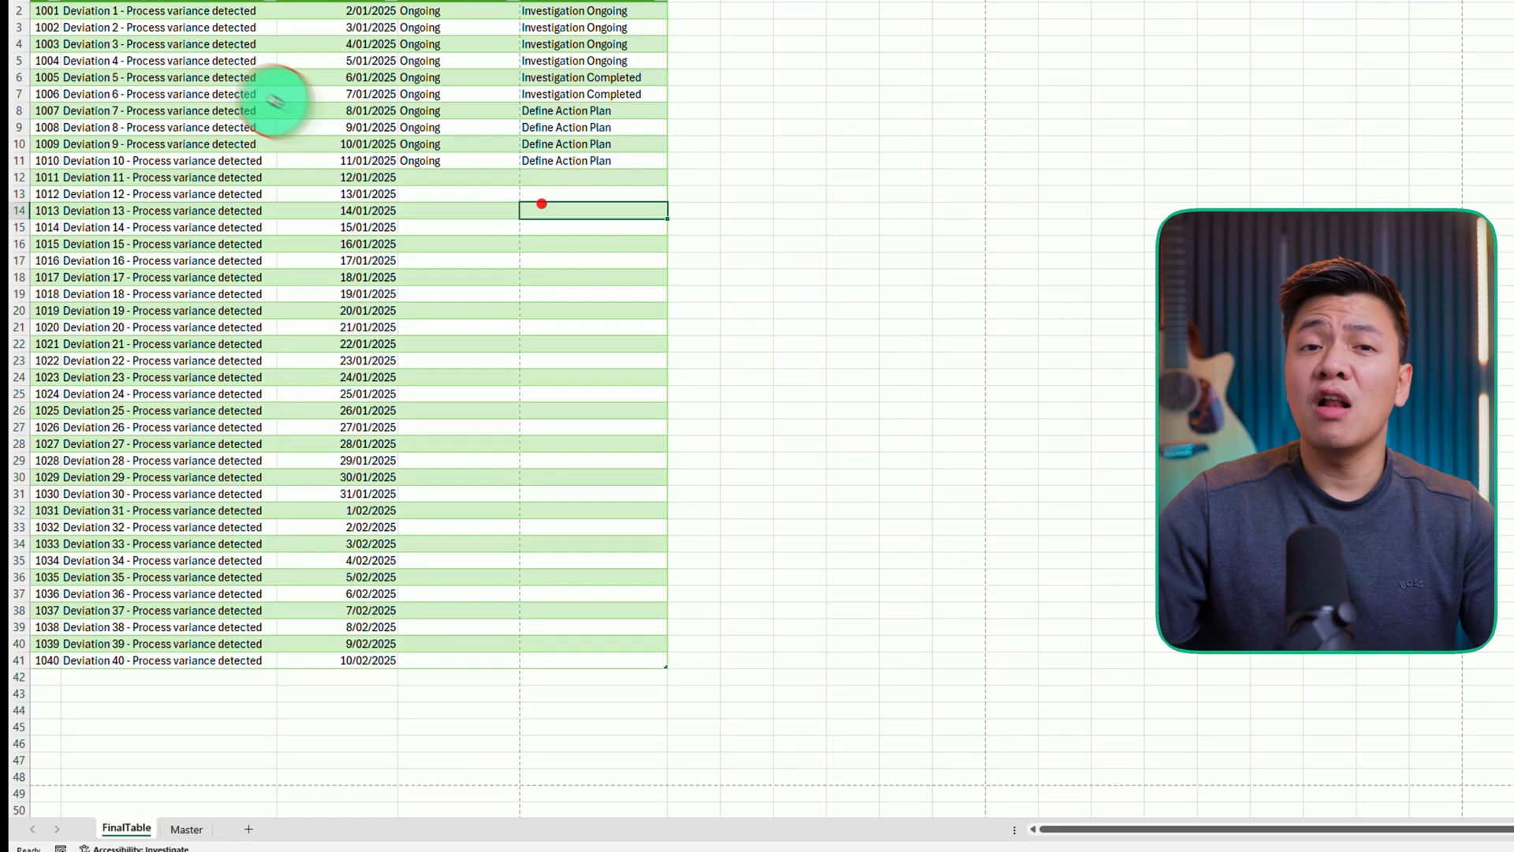
left_click_drag(43, 11, 635, 669)
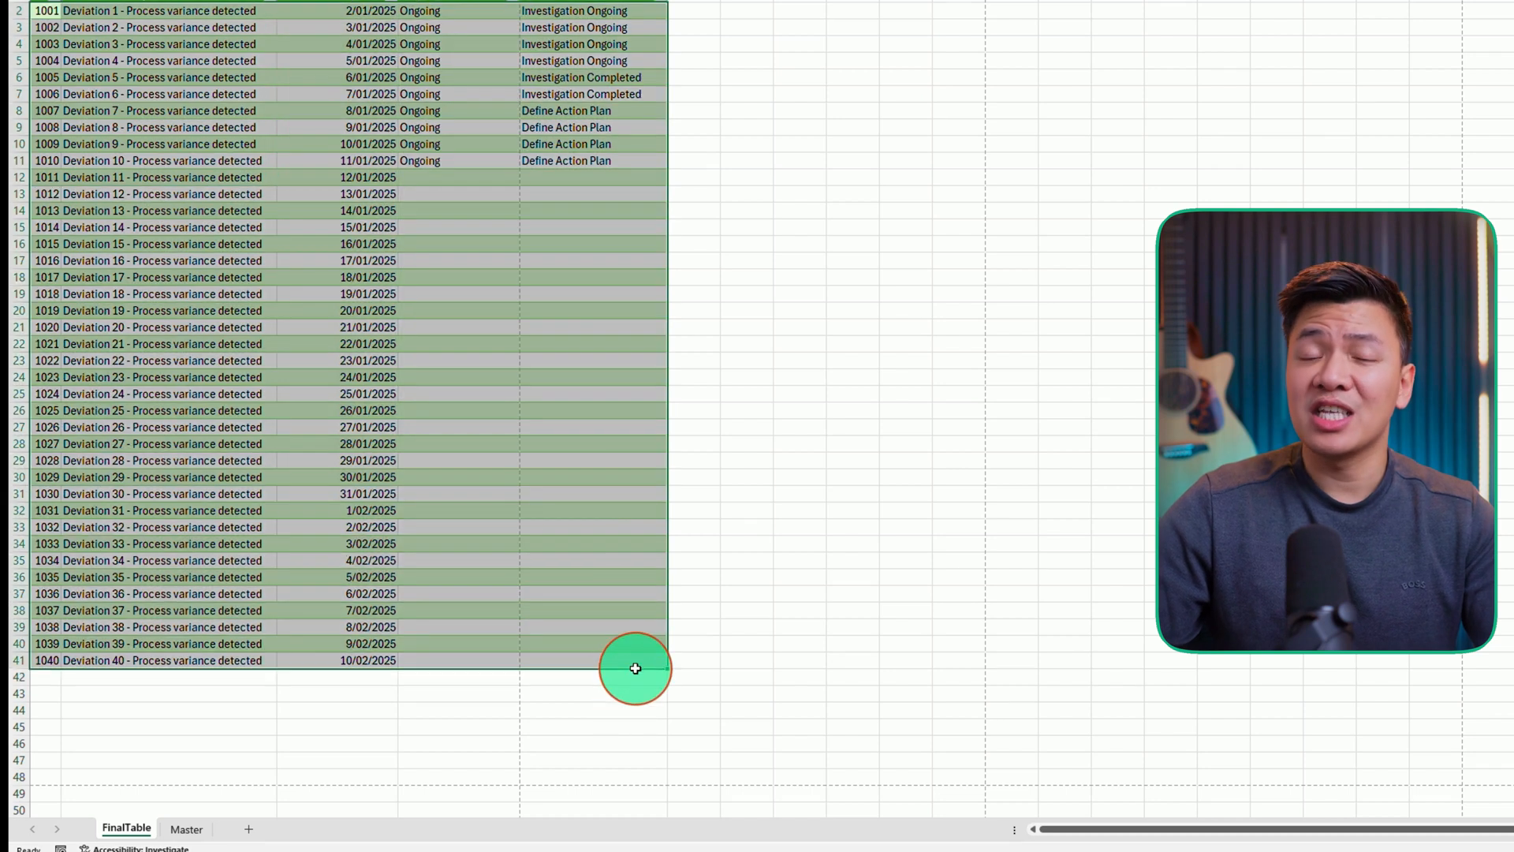
key("ctrl+c")
left_click(202, 830)
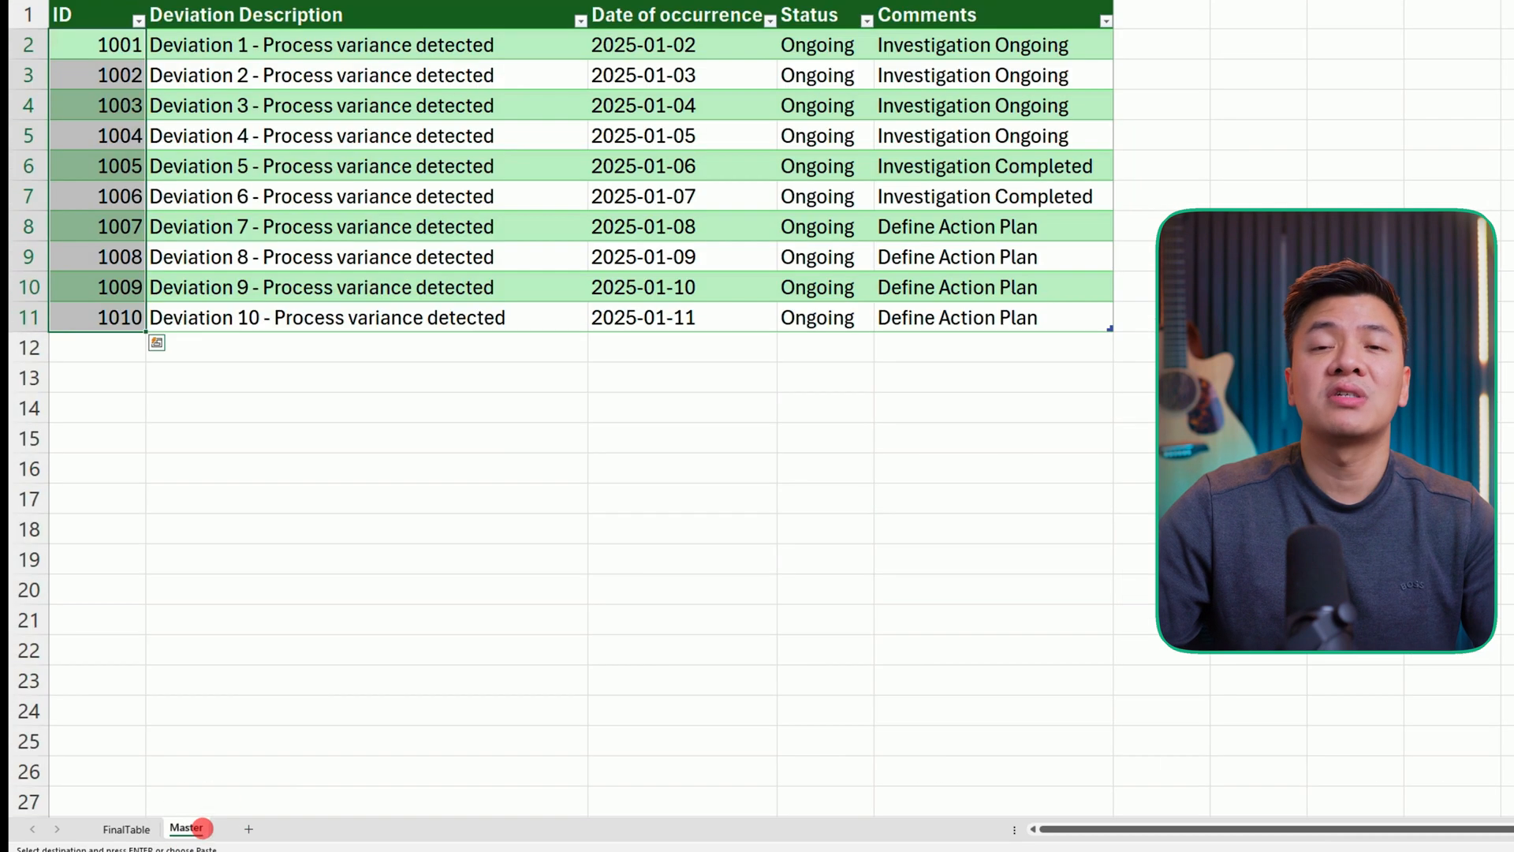
left_click(101, 45)
key("ctrl+v")
- Set the Status of deviations 1011 and 1012 to Completed
left_click(855, 345)
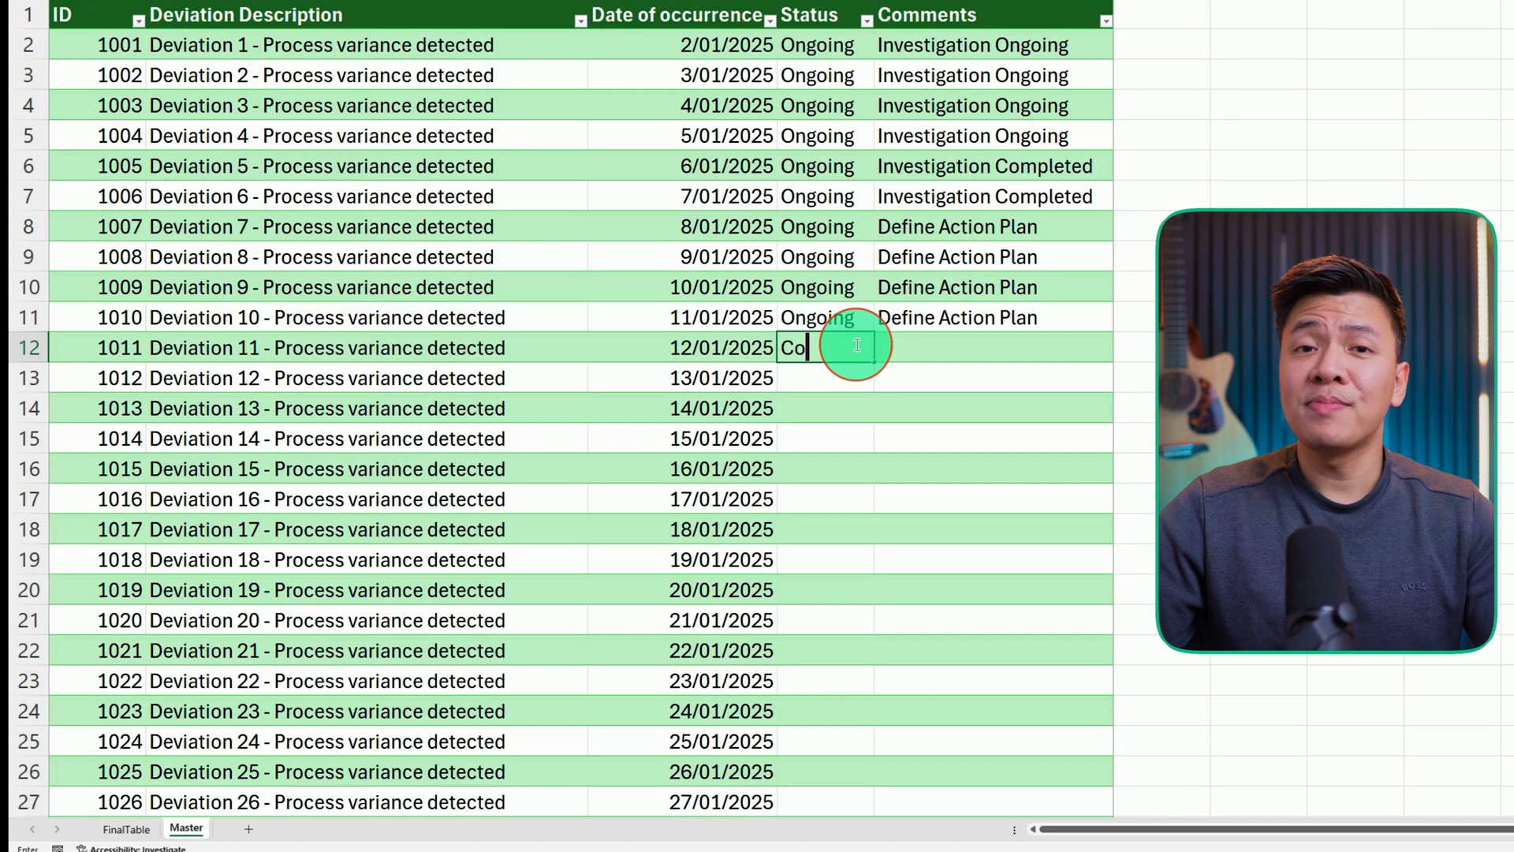
type("Complet")
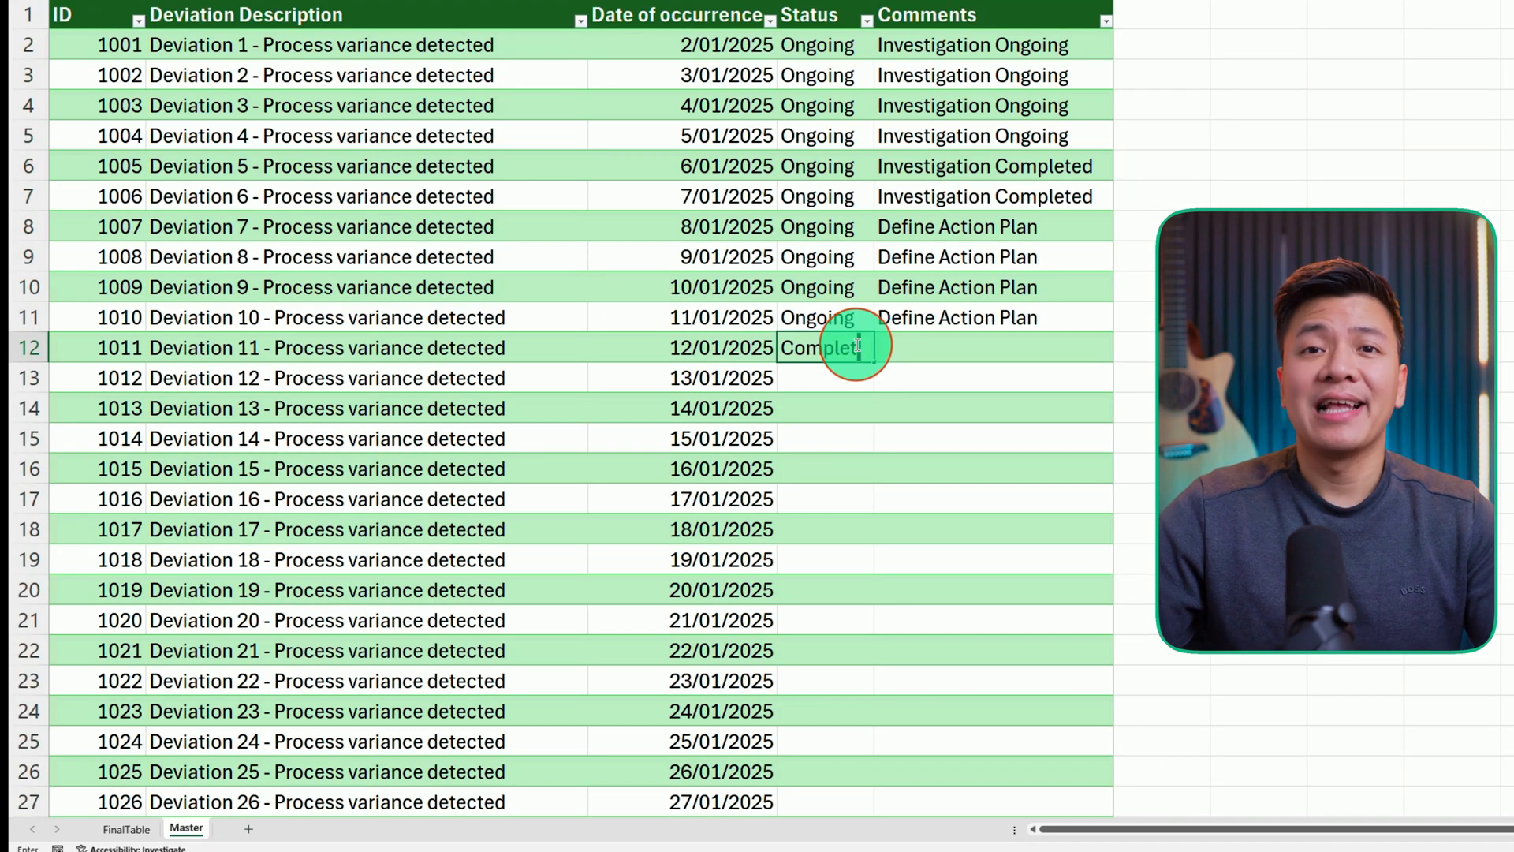
type("ed")
key("Return")
type("Completed")
key("Return")
- Enter Actions Completed comments for deviations 1011, 1013 and 1015, with Completed status filled down to 1015
left_click(994, 345)
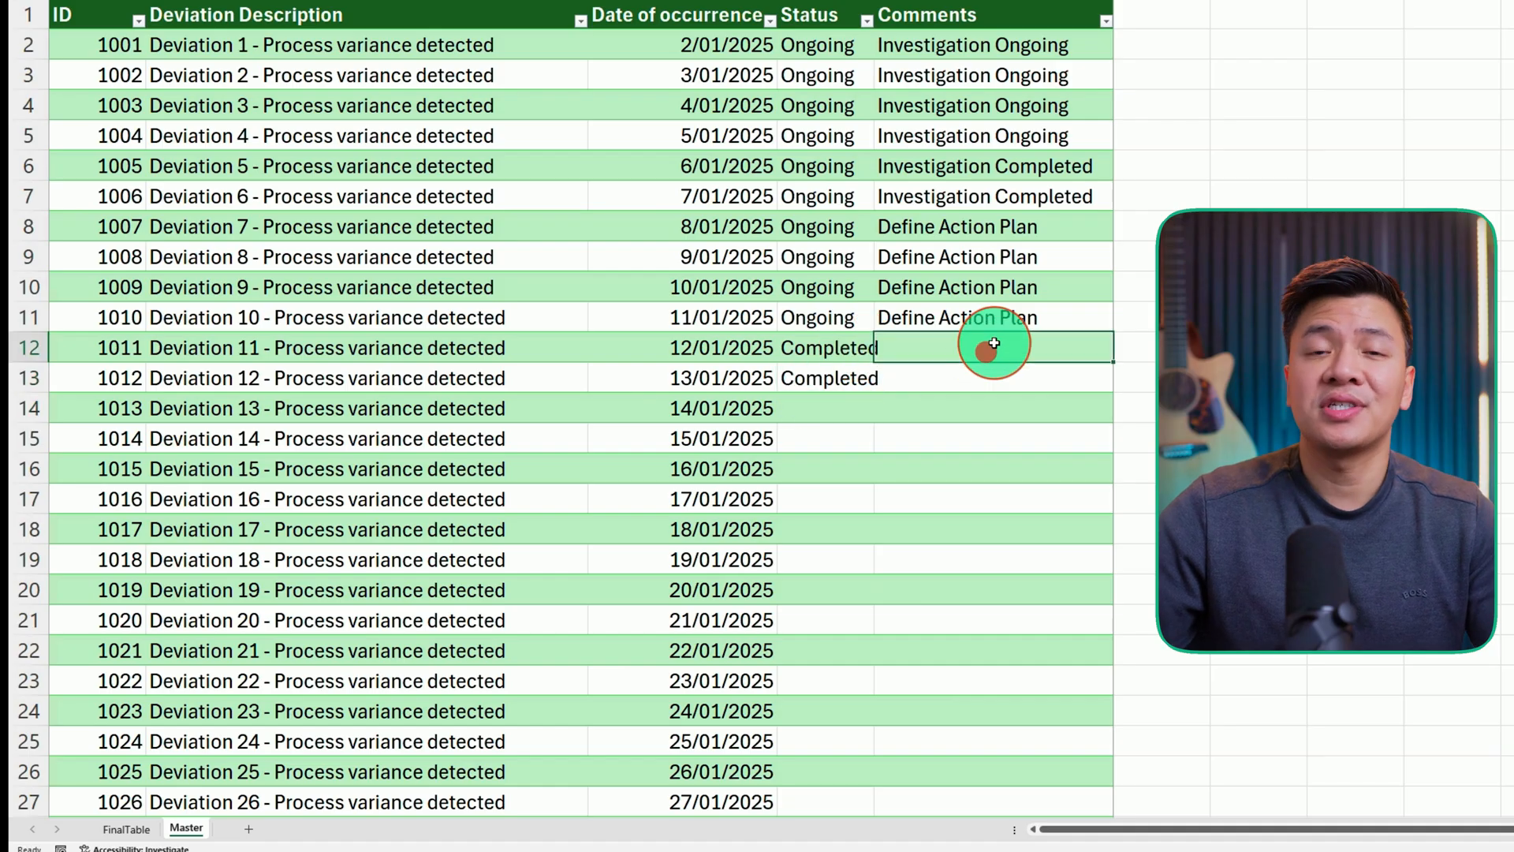
type("Actions Completed")
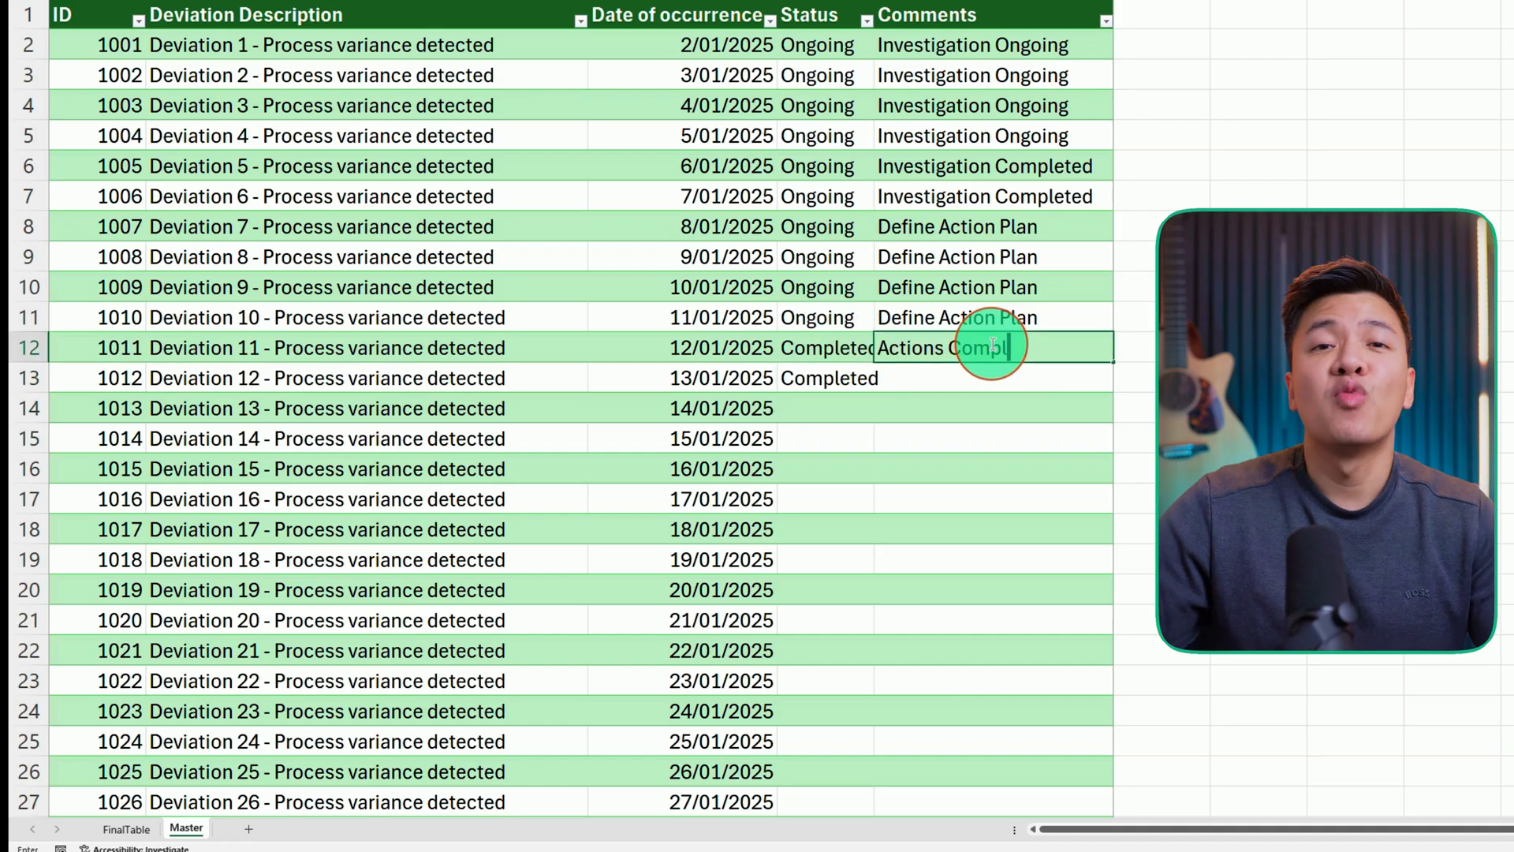
key("Return")
left_click_drag(824, 348, 844, 495)
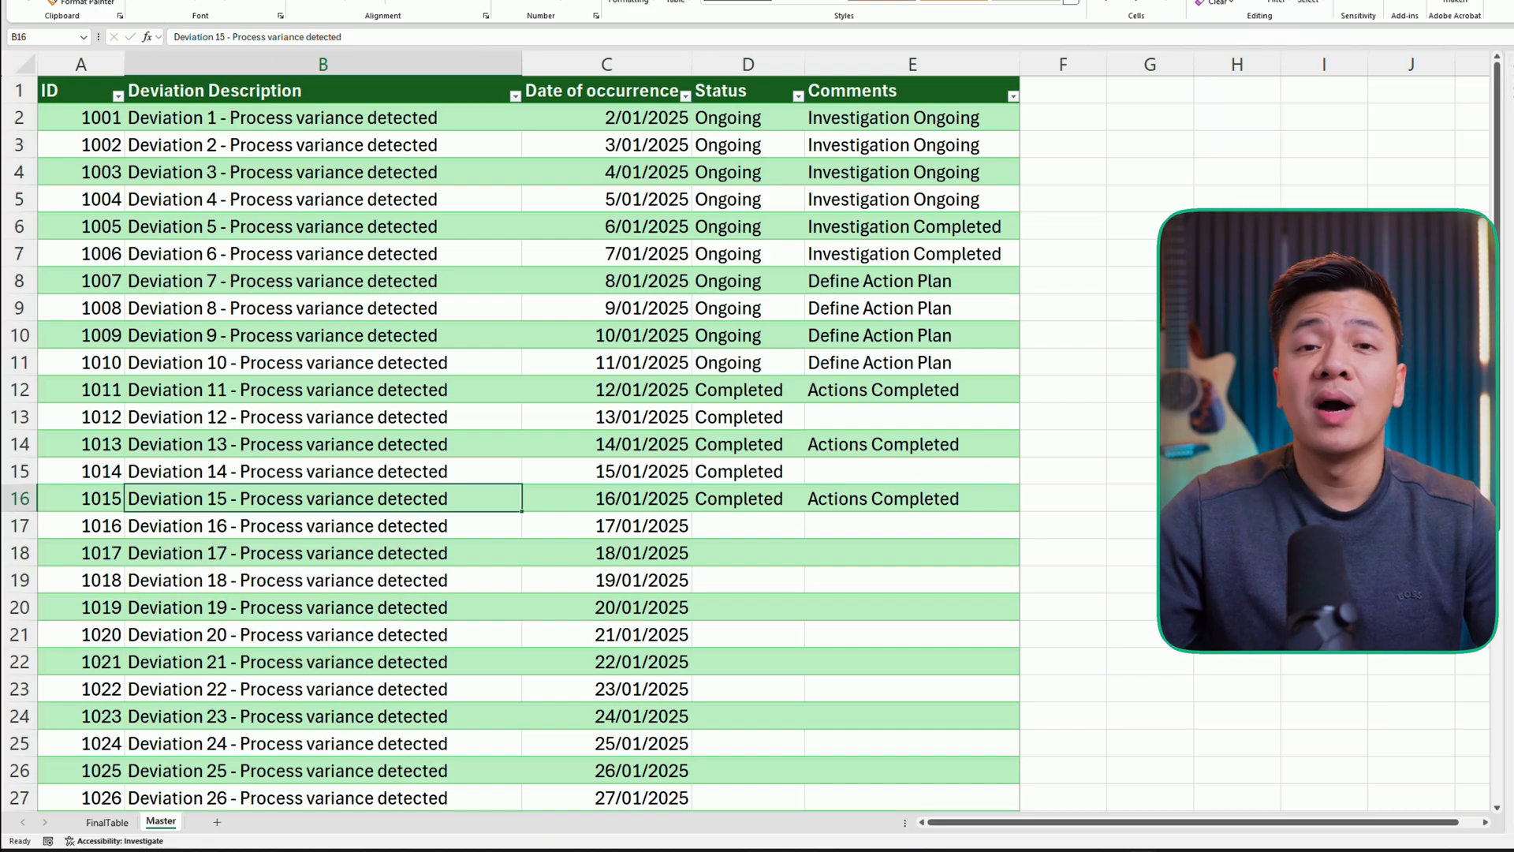
left_click_drag(631, 236, 635, 160)
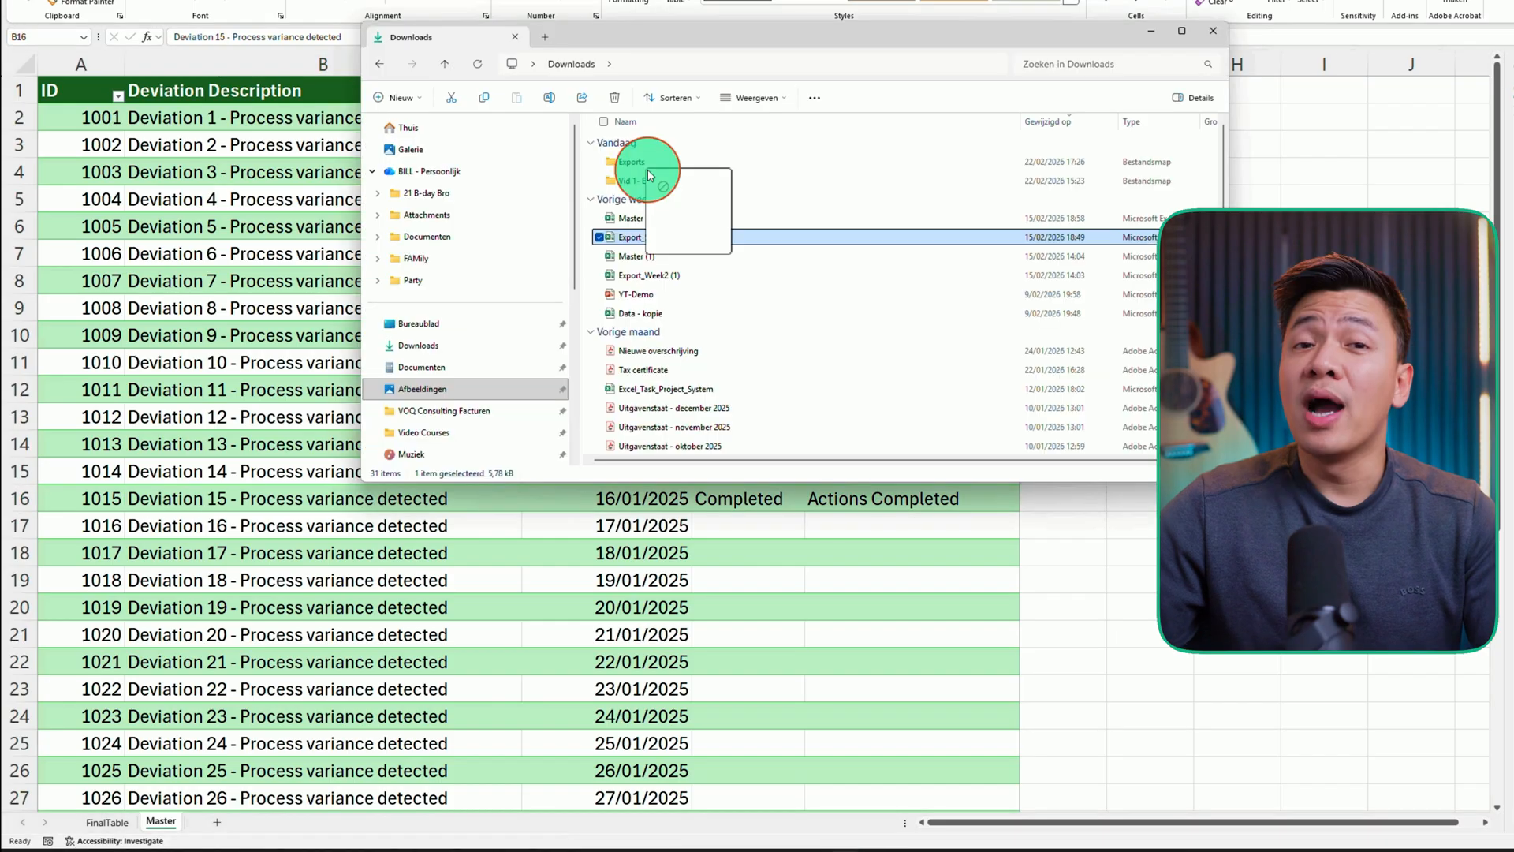
left_click_drag(538, 192, 537, 191)
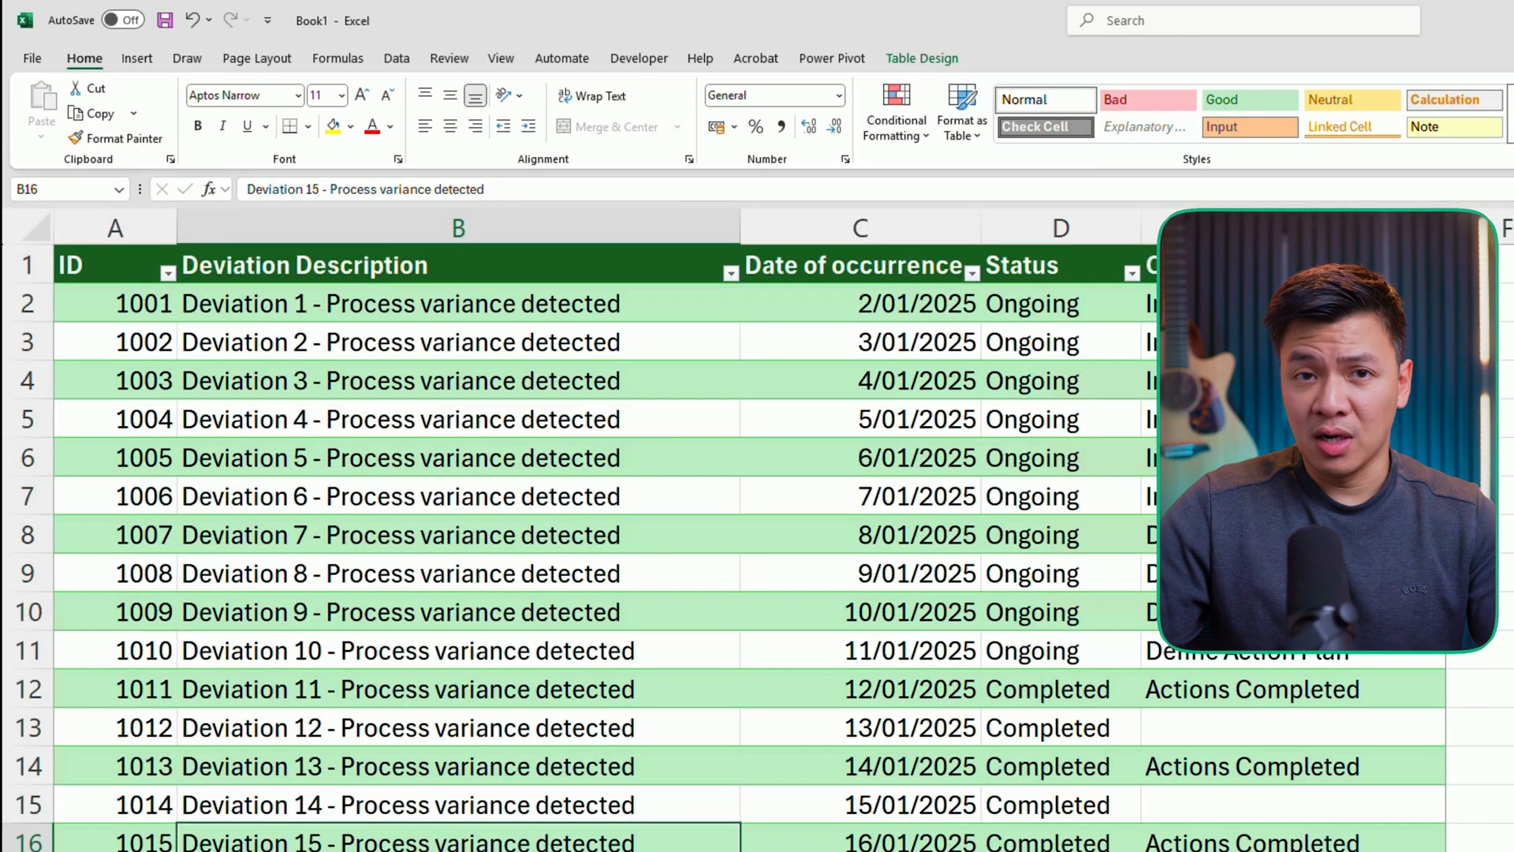
- Refresh all queries and connections in the workbook
left_click(395, 58)
left_click(442, 136)
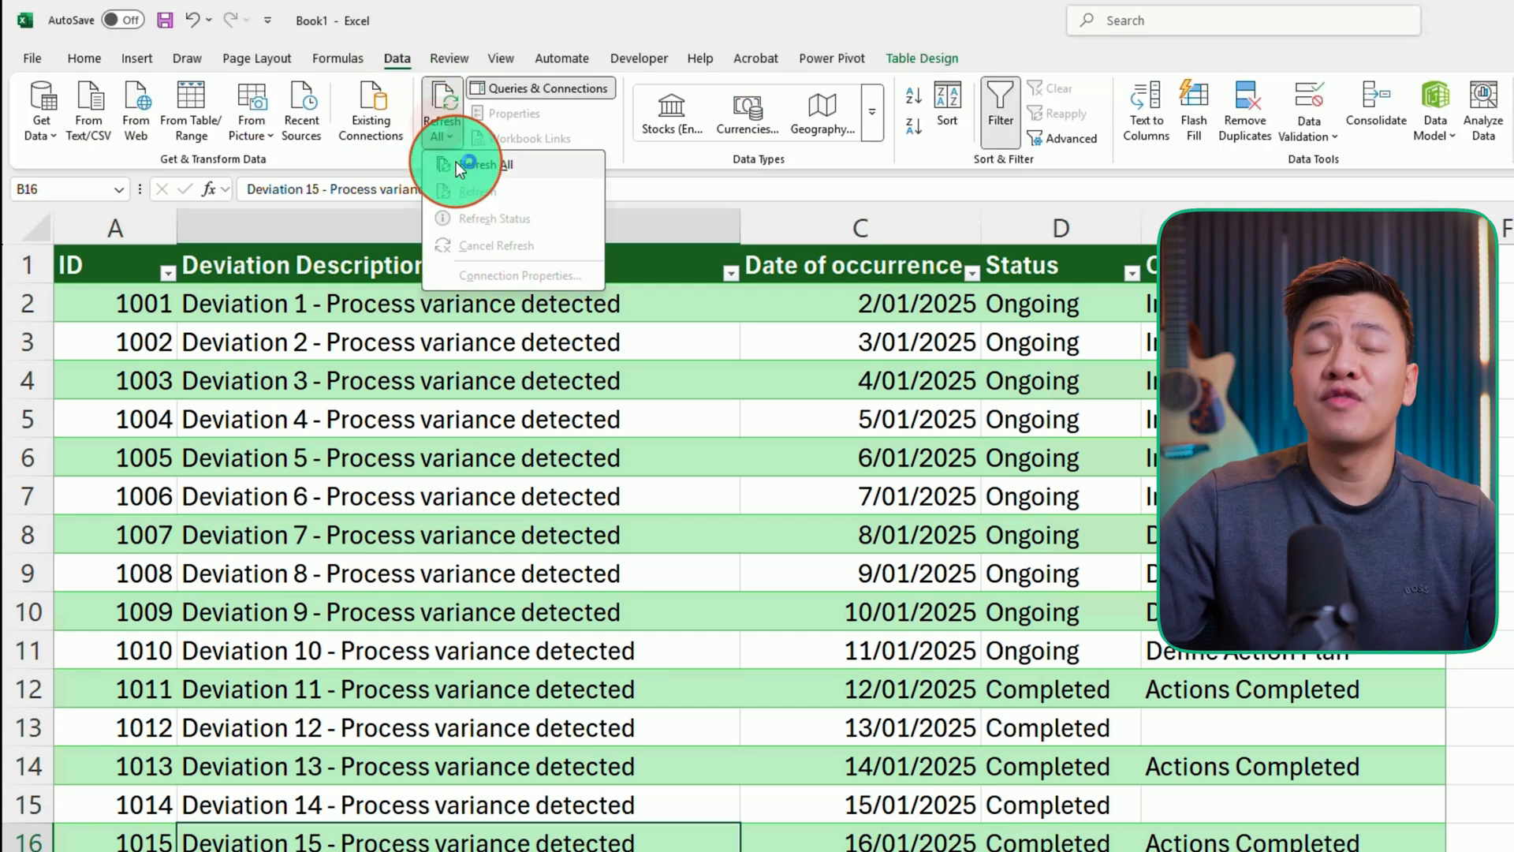
left_click(472, 158)
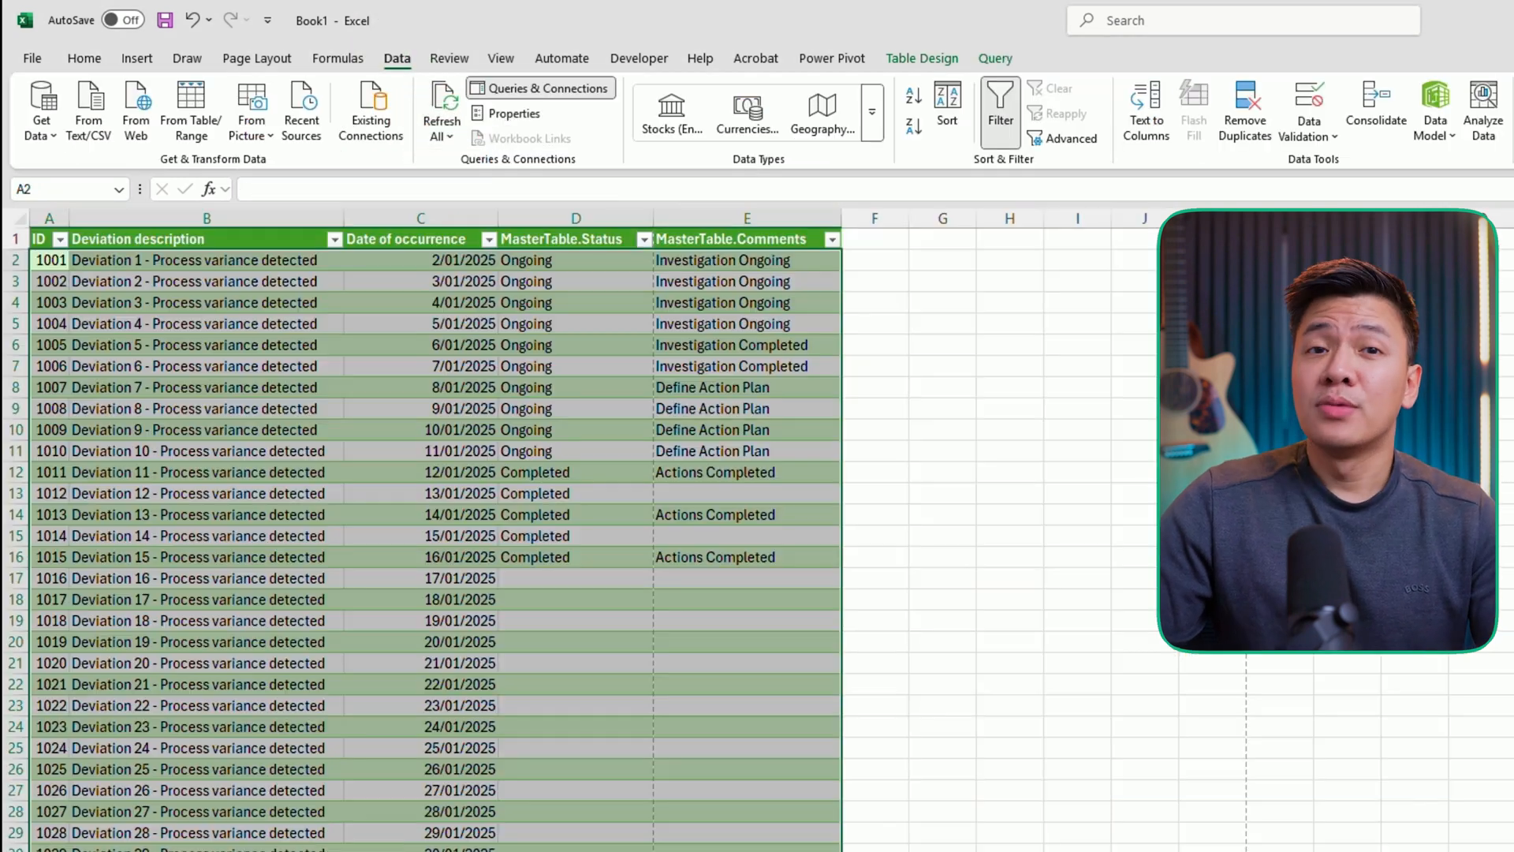
- Review the refreshed FinalTable sheet and the Master table contents
scroll(345, 789, "down", 4)
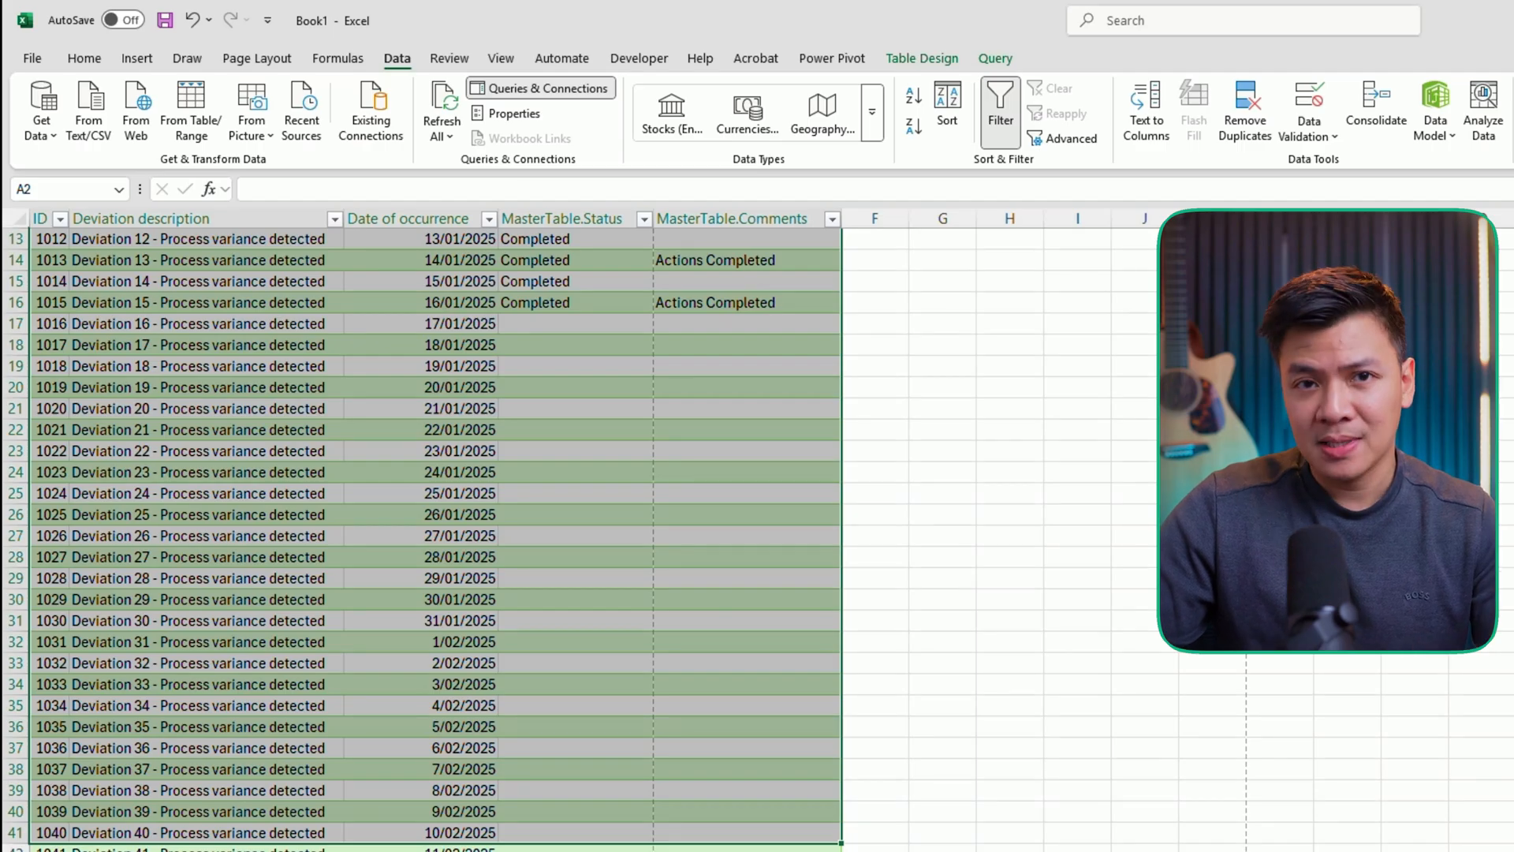
left_click(466, 594)
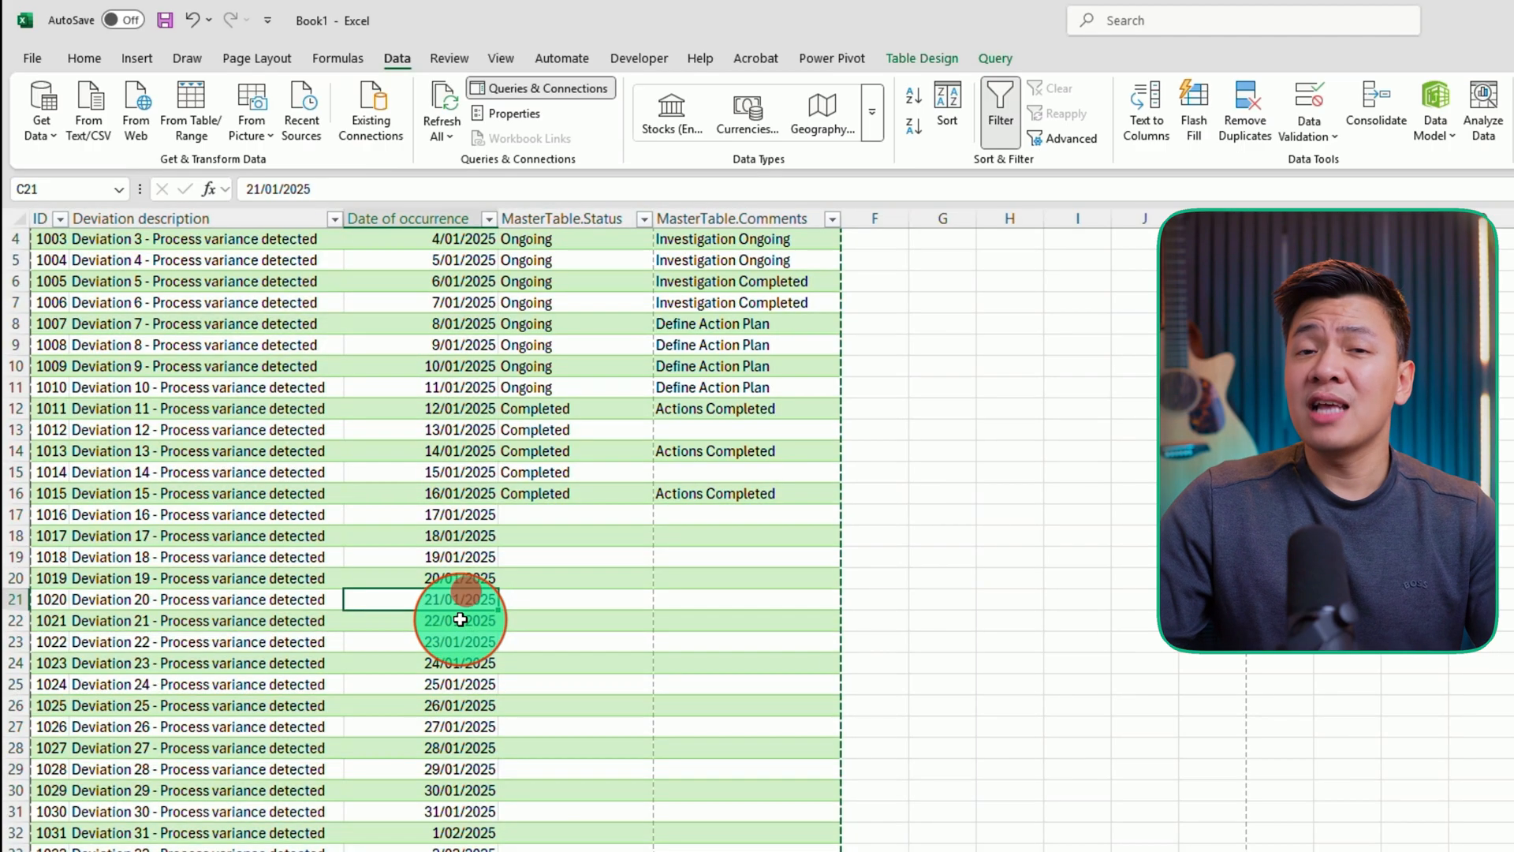
key("ctrl+a")
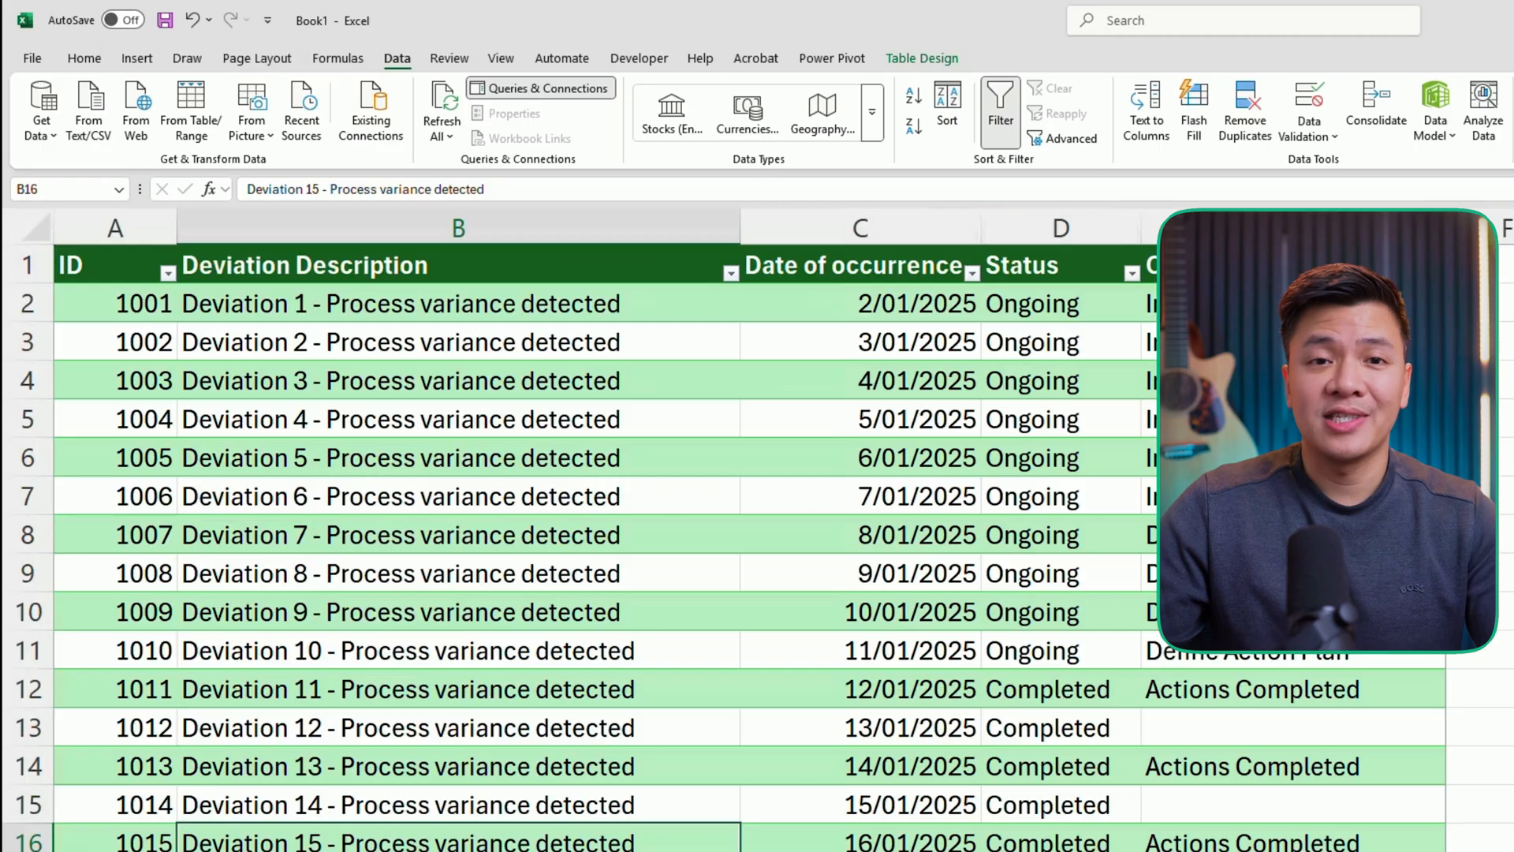
left_click(129, 320)
key("ctrl+a")
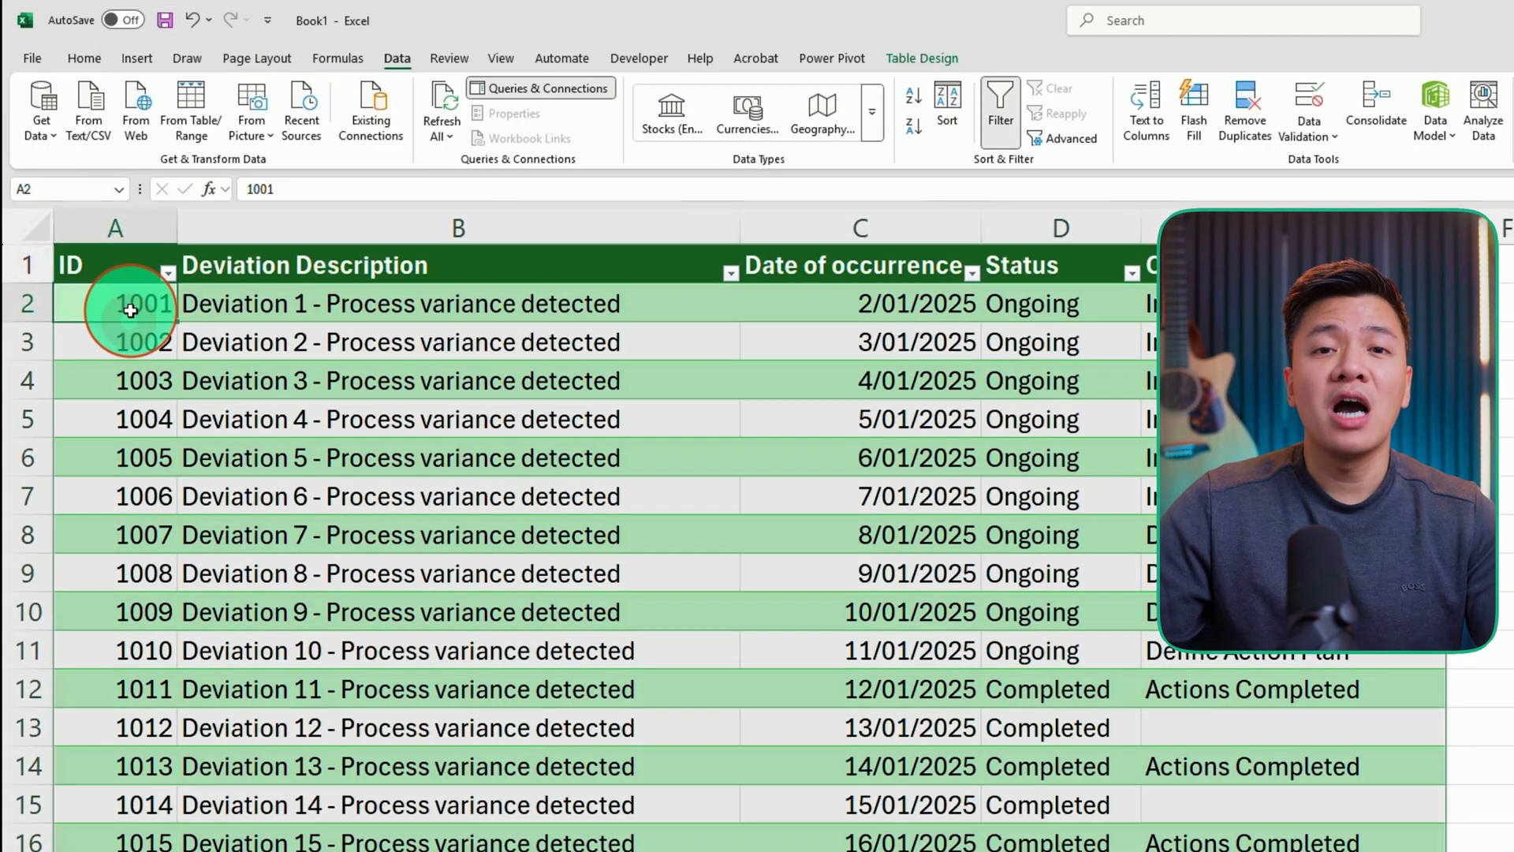
scroll(758, 571, "down", 4)
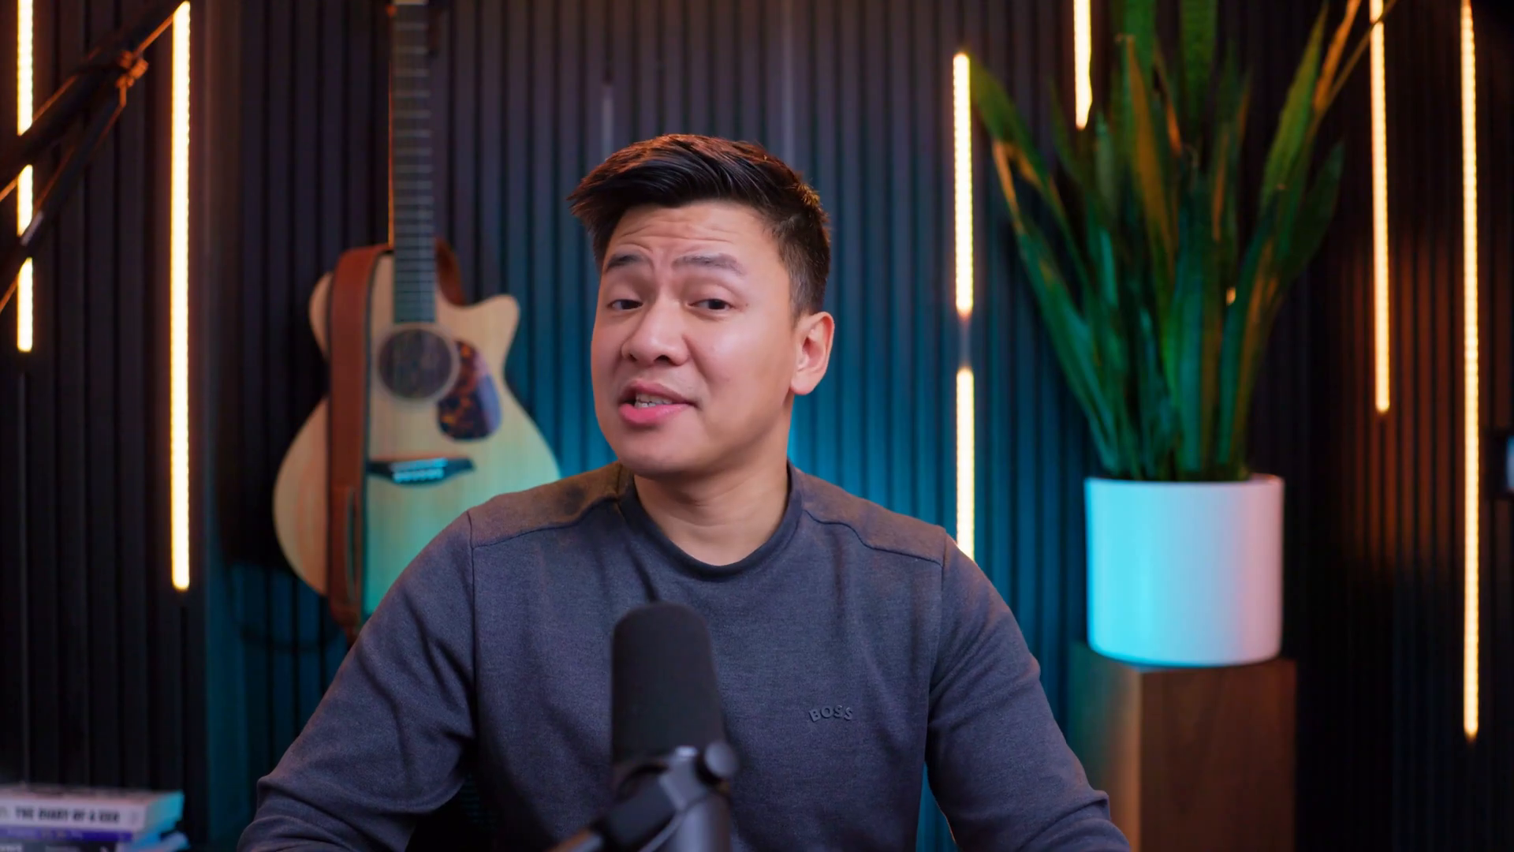